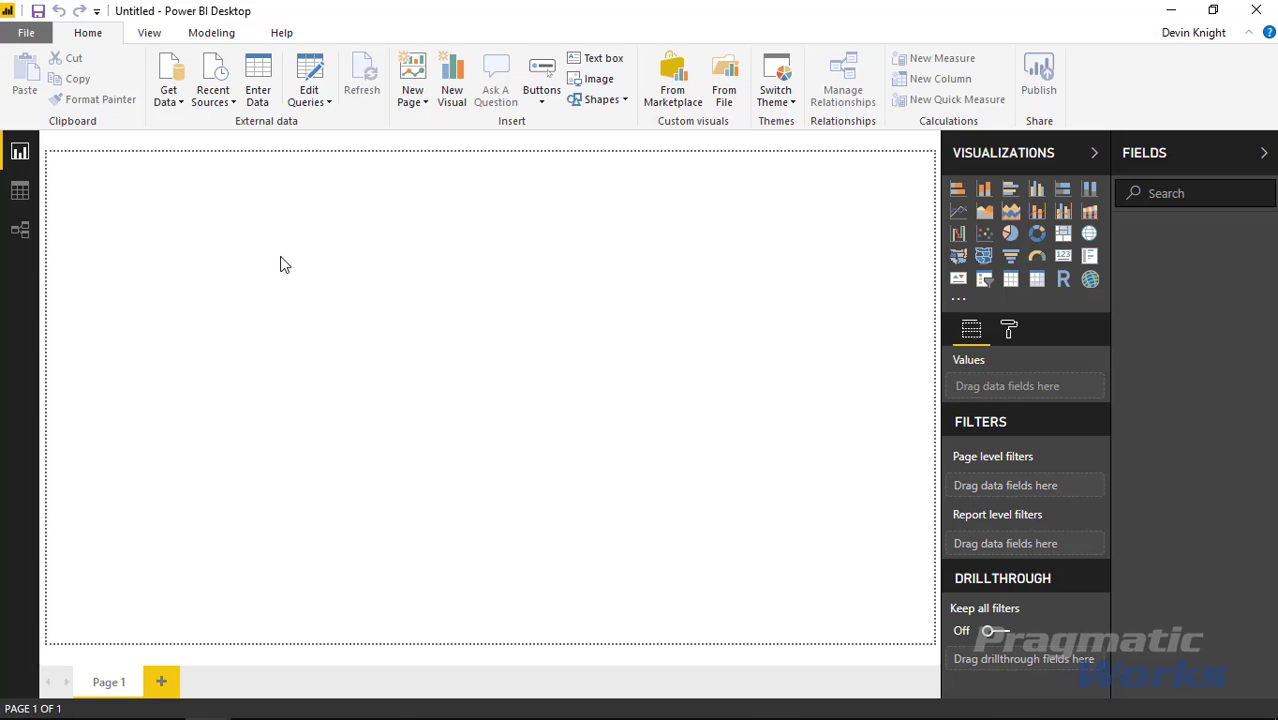
Step: Import the Product Sales table from the Excel workbook Sales by Product Hierarchy and Year.xlsx
{"action": "left_click", "coordinate": [172, 104]}
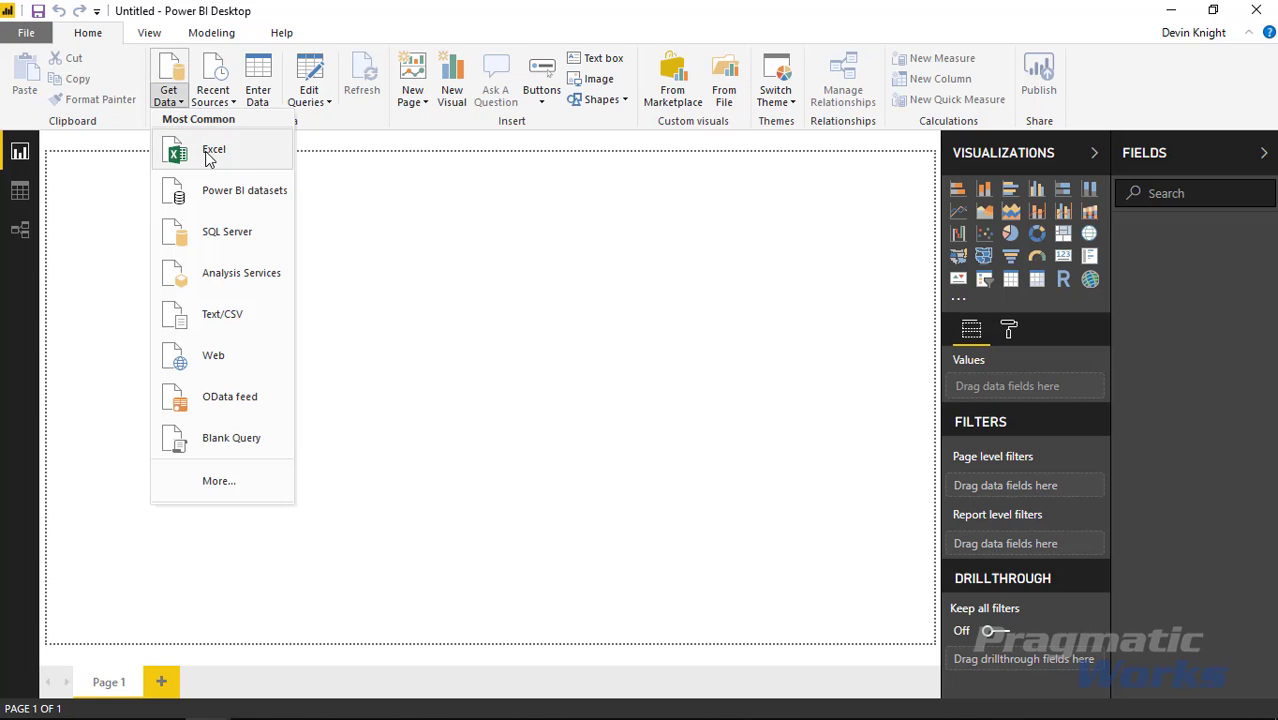
{"action": "left_click", "coordinate": [172, 158]}
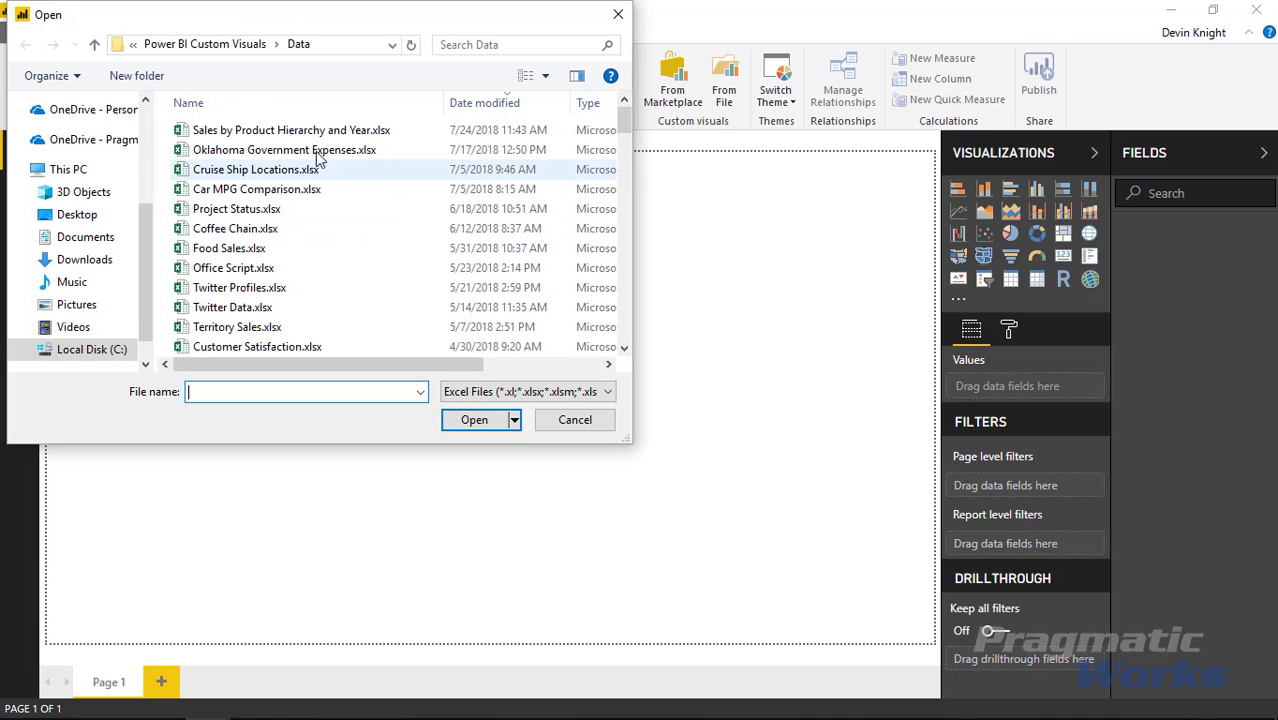
{"action": "left_click", "coordinate": [228, 135]}
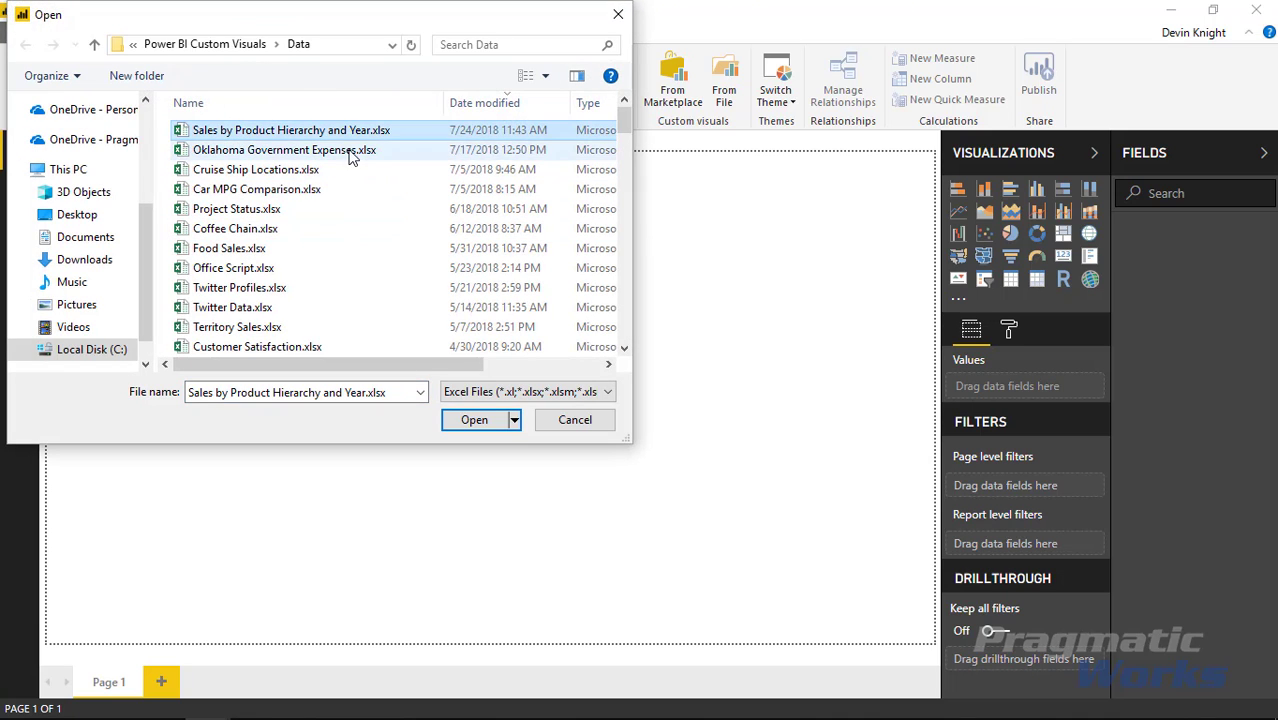
{"action": "left_click", "coordinate": [472, 420]}
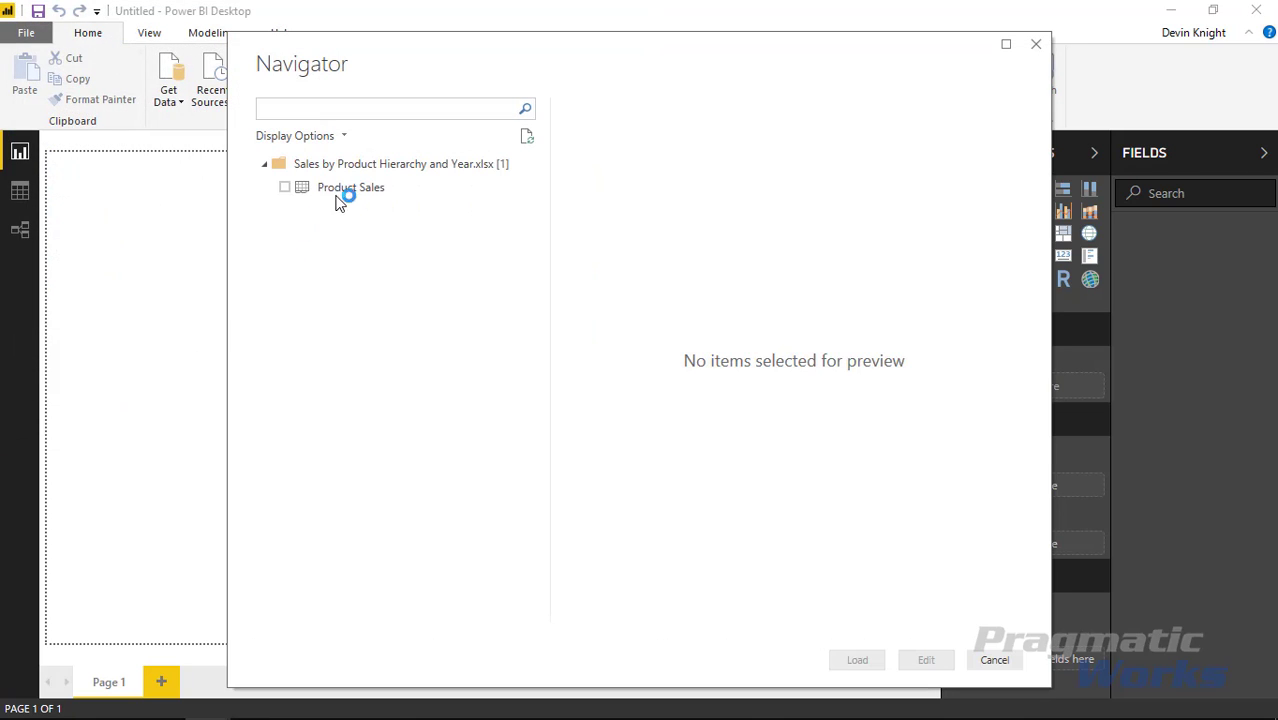
{"action": "left_click", "coordinate": [285, 189]}
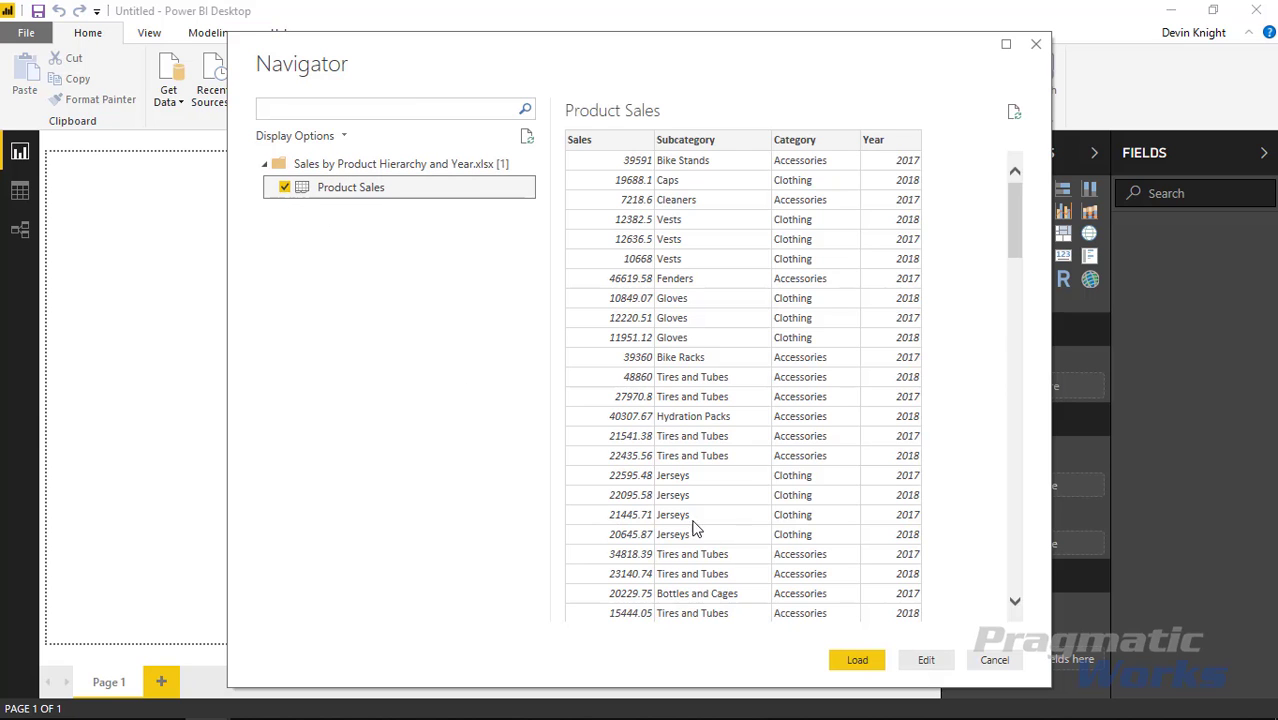
{"action": "left_click", "coordinate": [857, 660]}
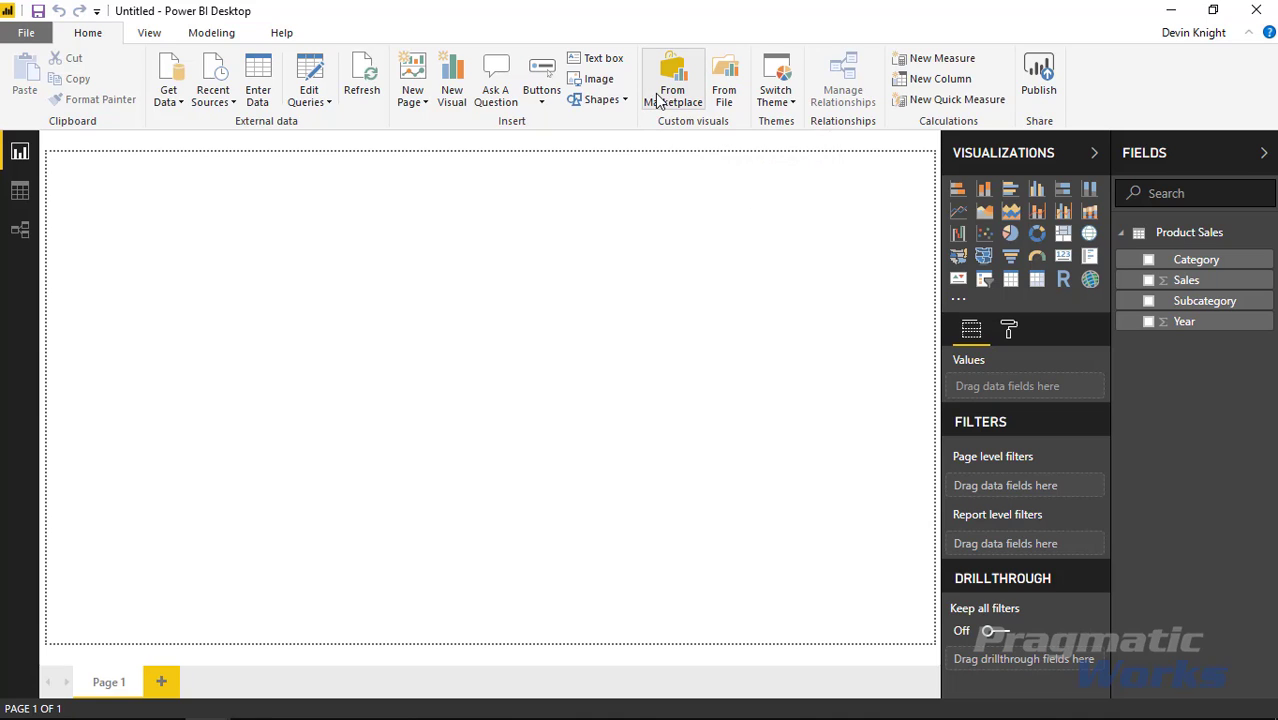
Step: Search the visuals marketplace for 'matrix' and add Acterys Matrix Light
{"action": "left_click", "coordinate": [660, 95]}
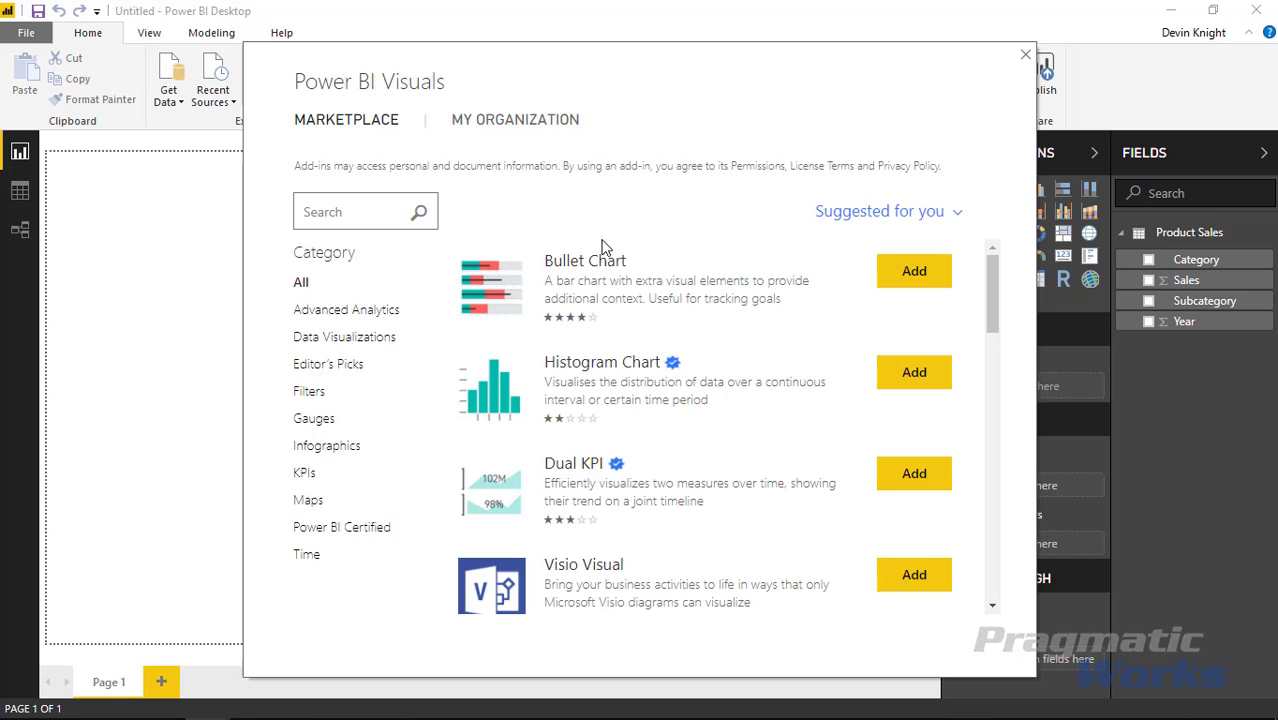
{"action": "left_click", "coordinate": [380, 222]}
{"action": "type", "text": "matrix"}
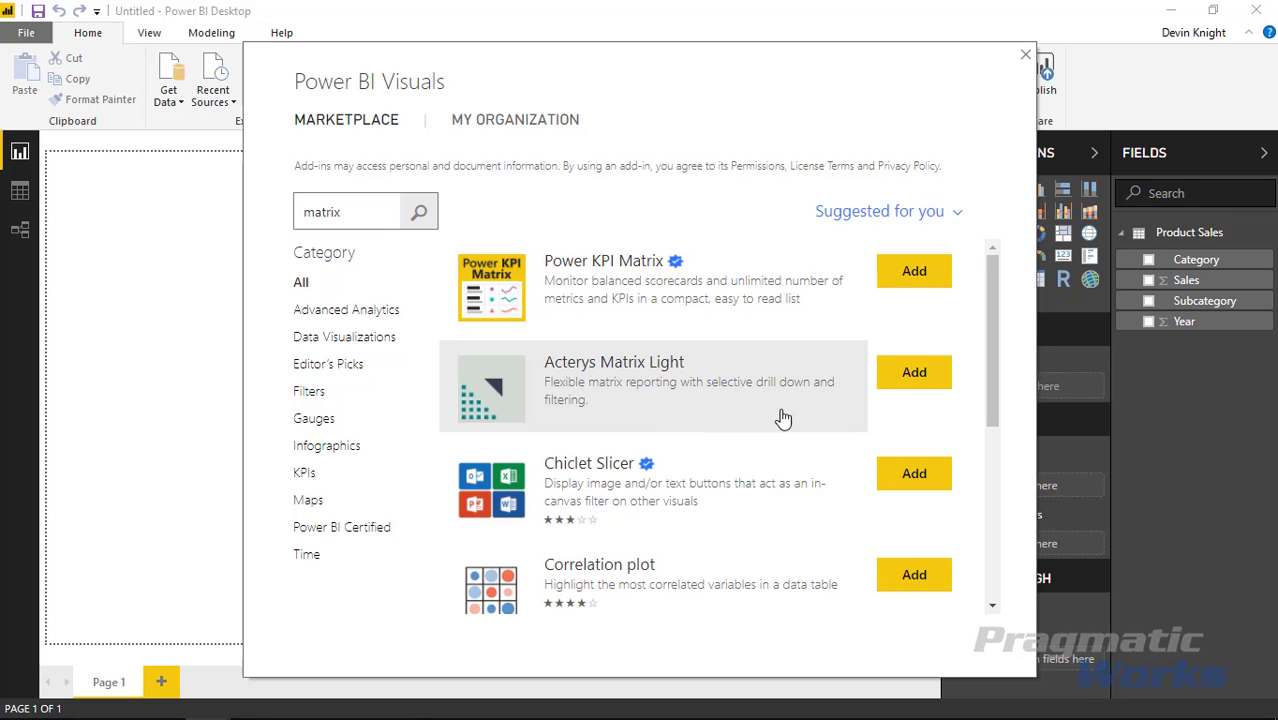
{"action": "left_click", "coordinate": [908, 390]}
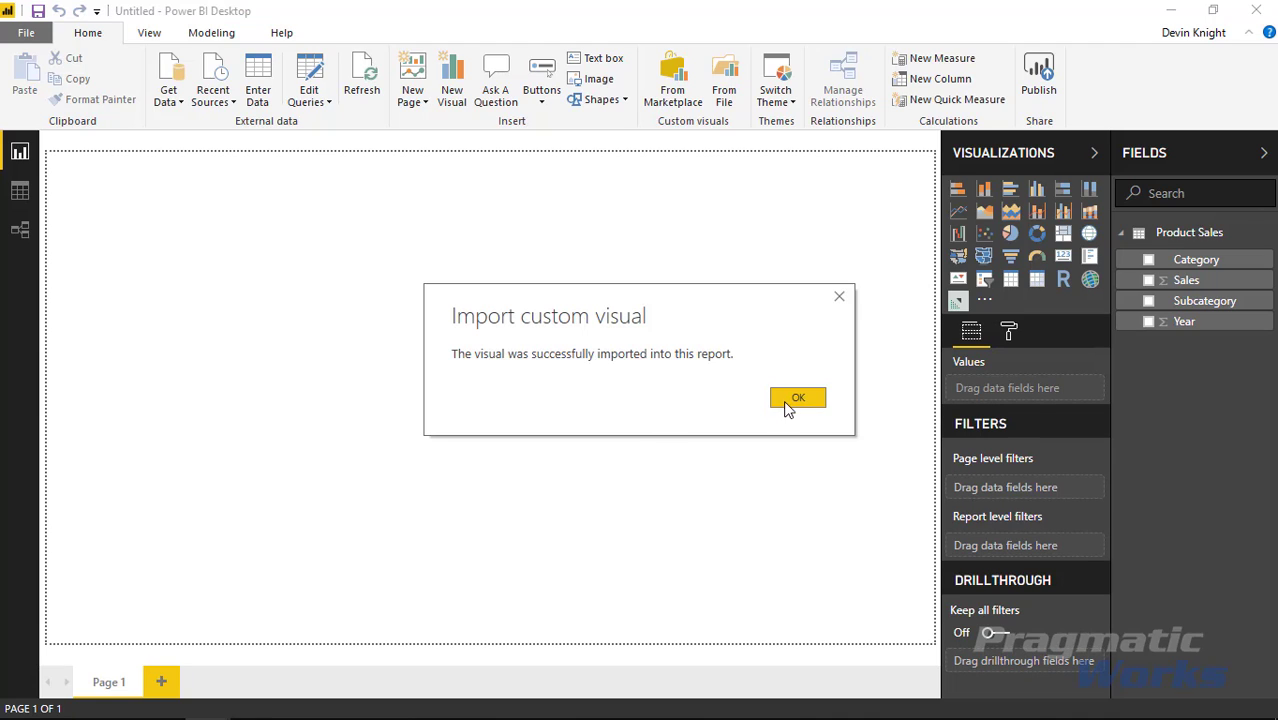
{"action": "left_click", "coordinate": [790, 403]}
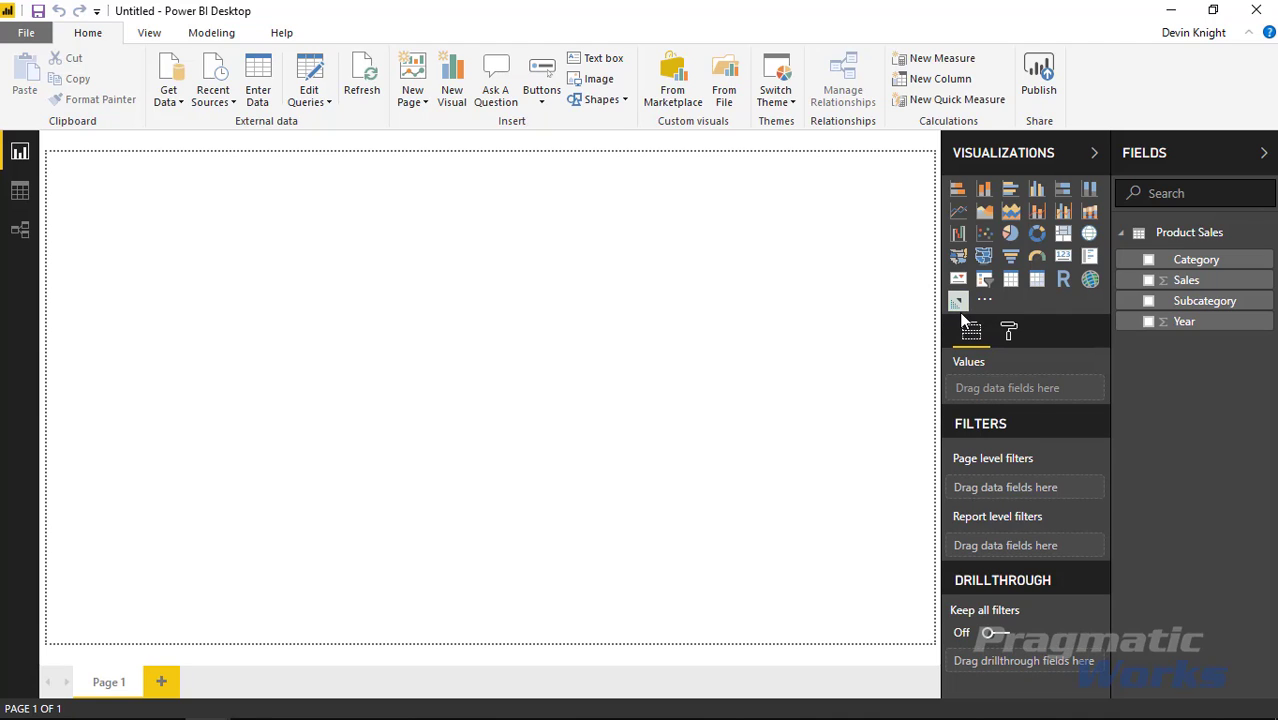
Step: Place an Acterys Matrix Light visual on the page, enlarged and centred
{"action": "left_click", "coordinate": [957, 300]}
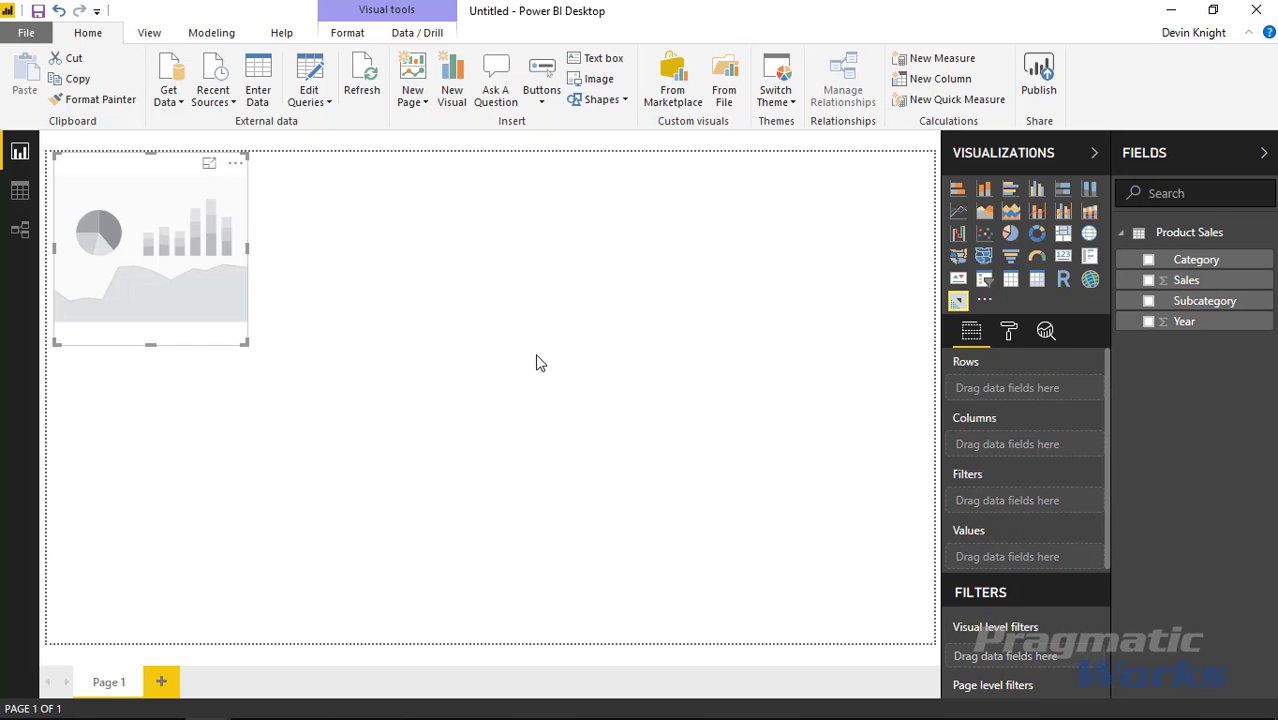
{"action": "mouse_move", "coordinate": [248, 343]}
{"action": "left_mouse_down"}
{"action": "mouse_move", "coordinate": [656, 524]}
{"action": "mouse_move", "coordinate": [765, 600]}
{"action": "left_mouse_up"}
{"action": "mouse_move", "coordinate": [449, 371]}
{"action": "left_mouse_down"}
{"action": "mouse_move", "coordinate": [503, 420]}
{"action": "mouse_move", "coordinate": [504, 408]}
{"action": "left_mouse_up"}
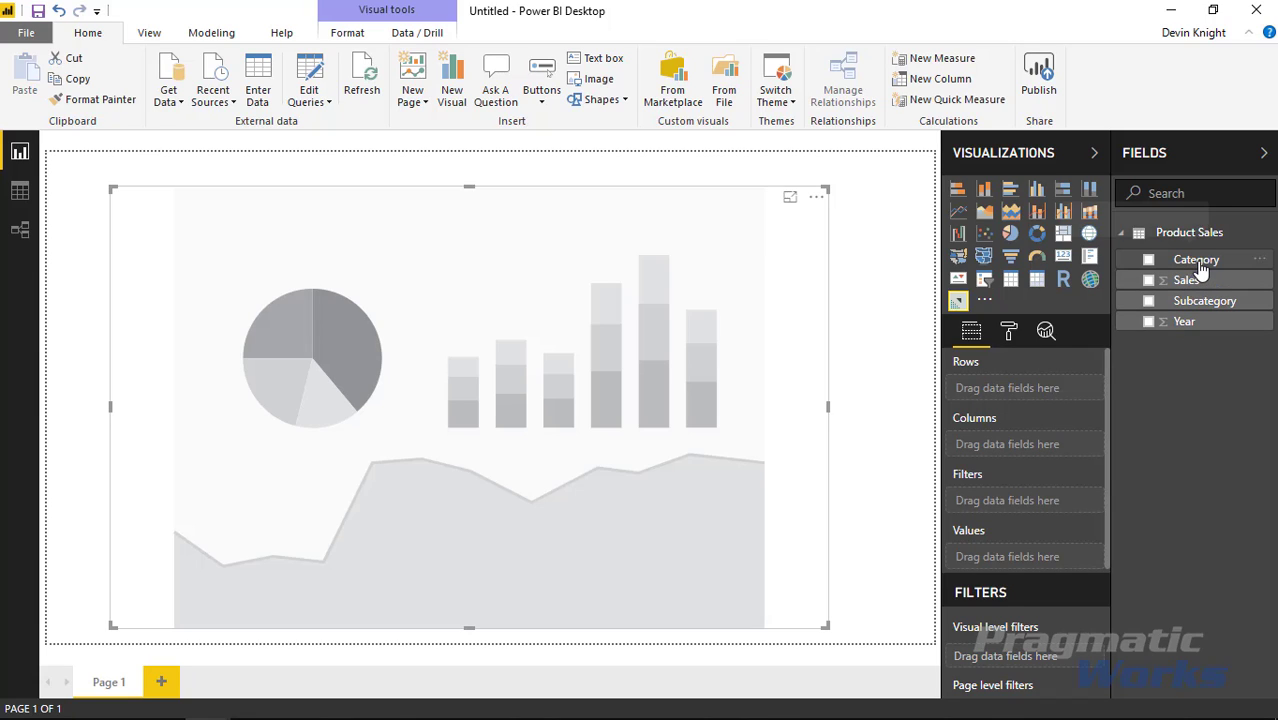
Step: Put Category in Rows, Sales in Values and Year in Columns of the matrix
{"action": "left_click_drag", "start_coordinate": [1200, 262], "coordinate": [1063, 392]}
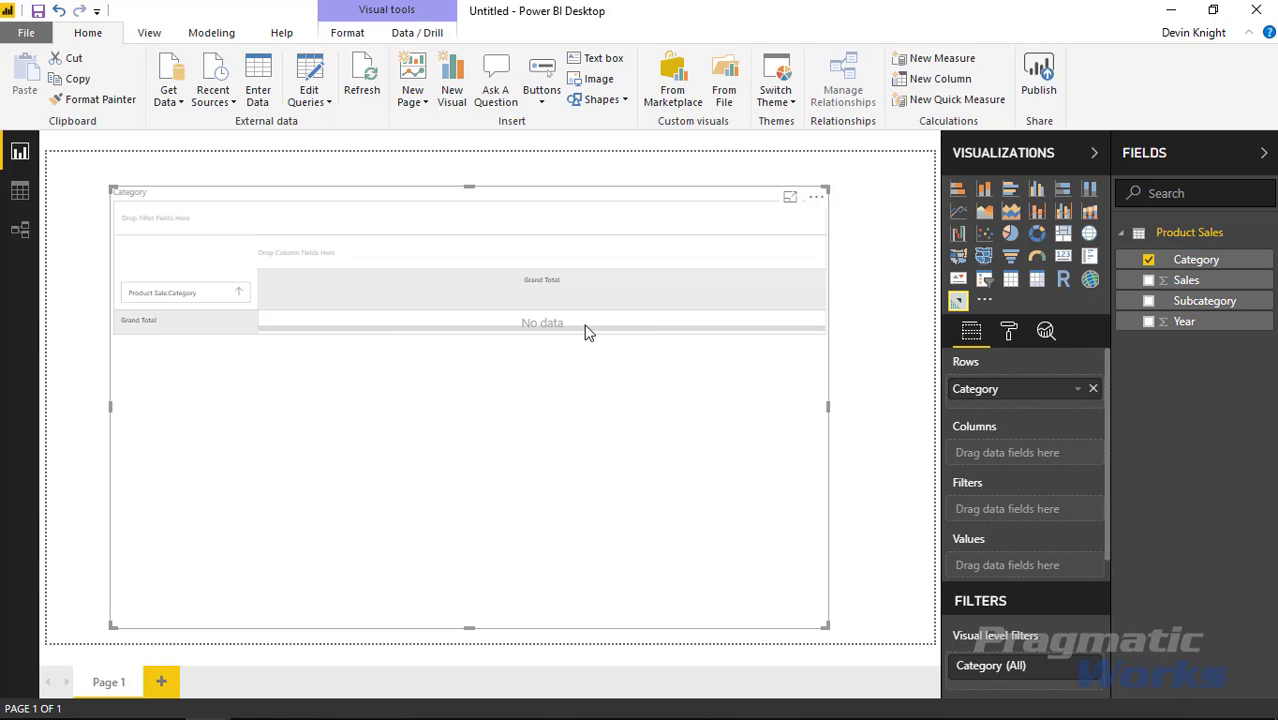
{"action": "left_click_drag", "start_coordinate": [1186, 280], "coordinate": [1056, 567]}
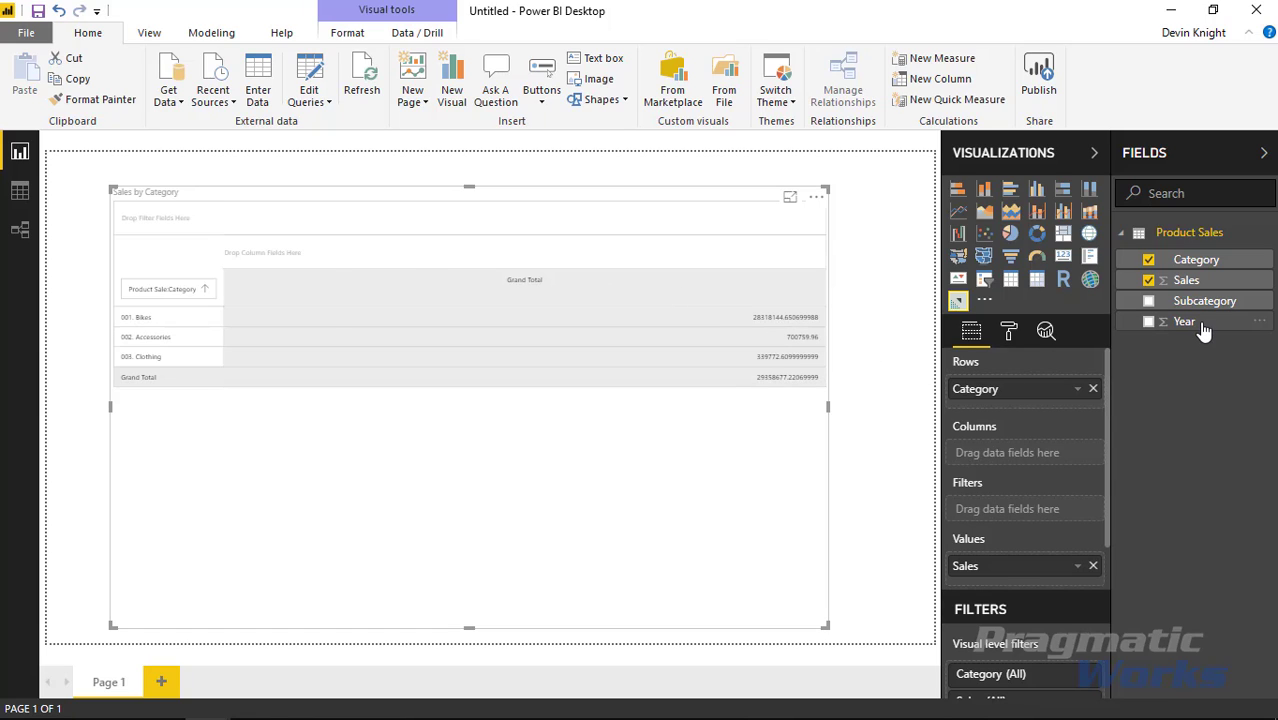
{"action": "left_click_drag", "start_coordinate": [1204, 332], "coordinate": [1050, 458]}
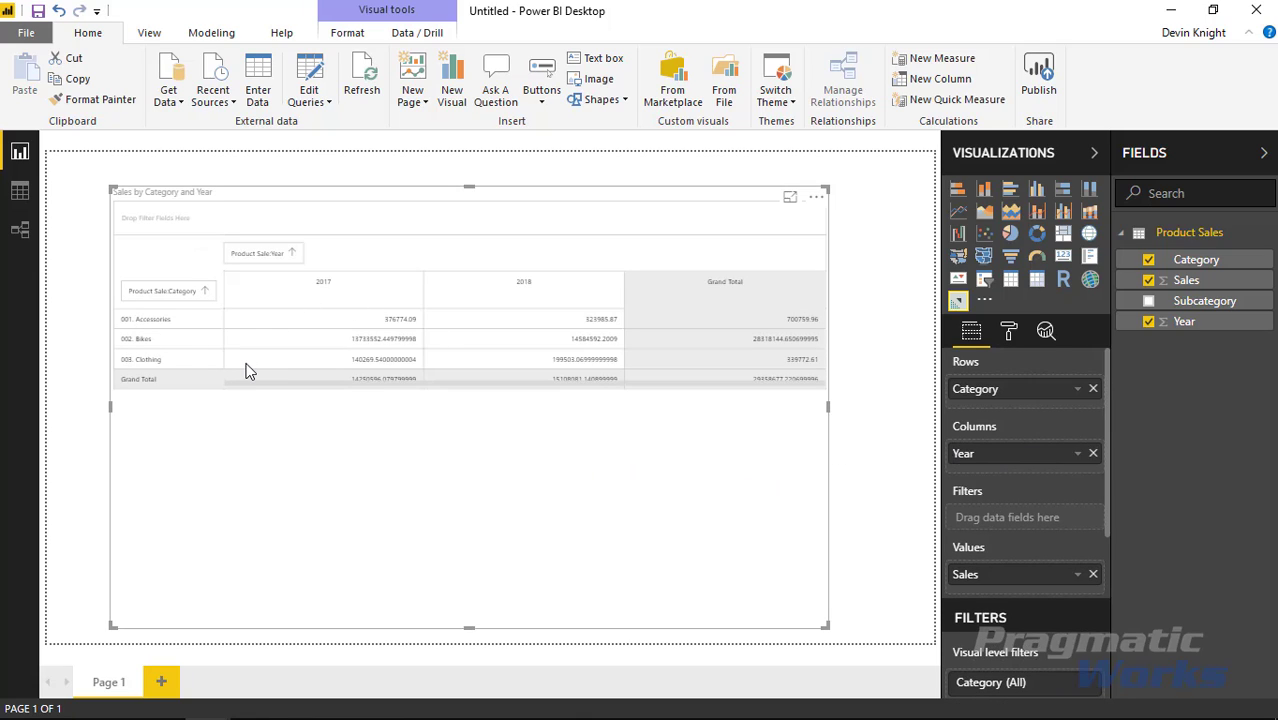
Step: Raise the matrix Grid UI text size to 14
{"action": "left_click", "coordinate": [1008, 332]}
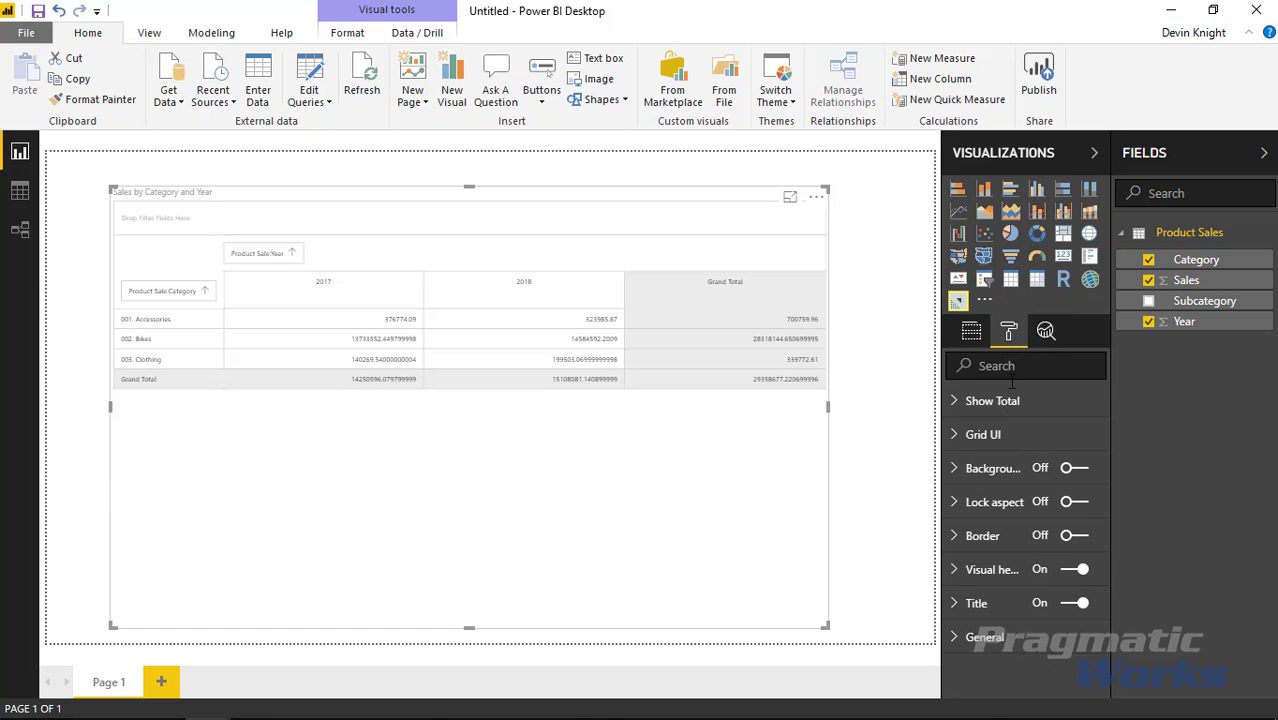
{"action": "left_click", "coordinate": [985, 436]}
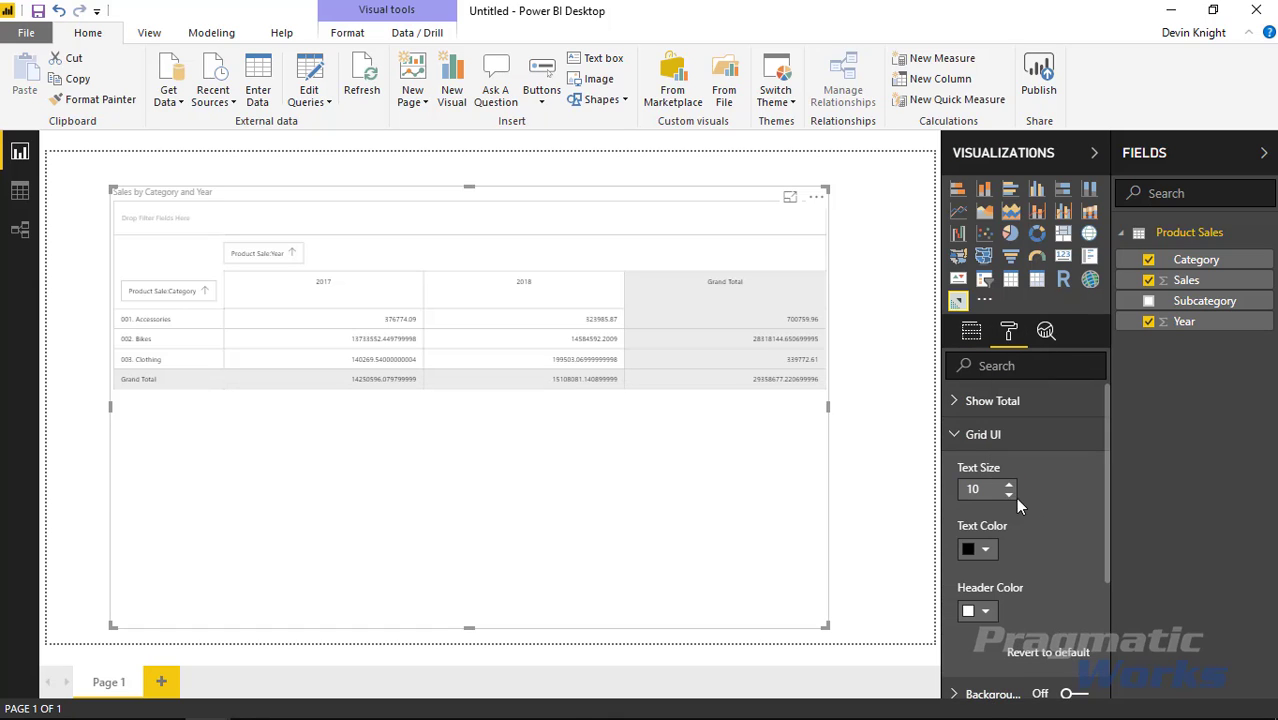
{"action": "left_click", "coordinate": [1009, 484]}
{"action": "left_click", "coordinate": [1009, 484]}
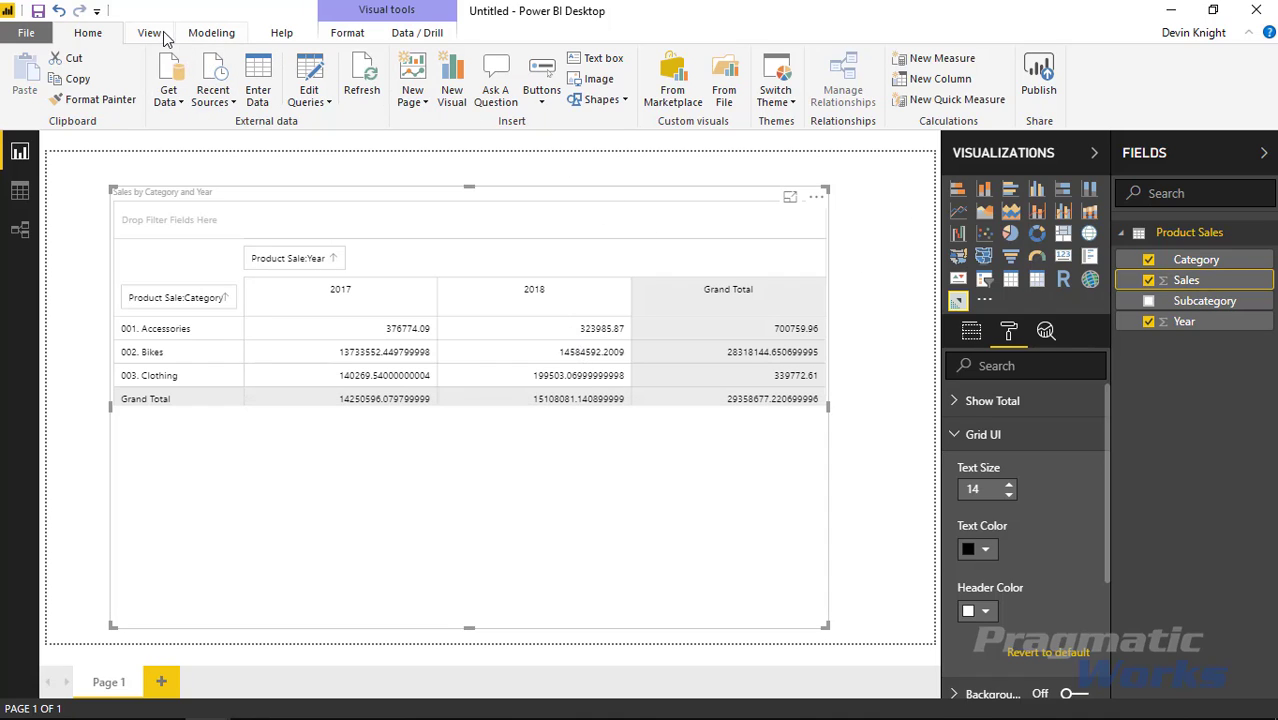
Step: Format the Sales field as $ English (United States) currency
{"action": "left_click", "coordinate": [211, 32]}
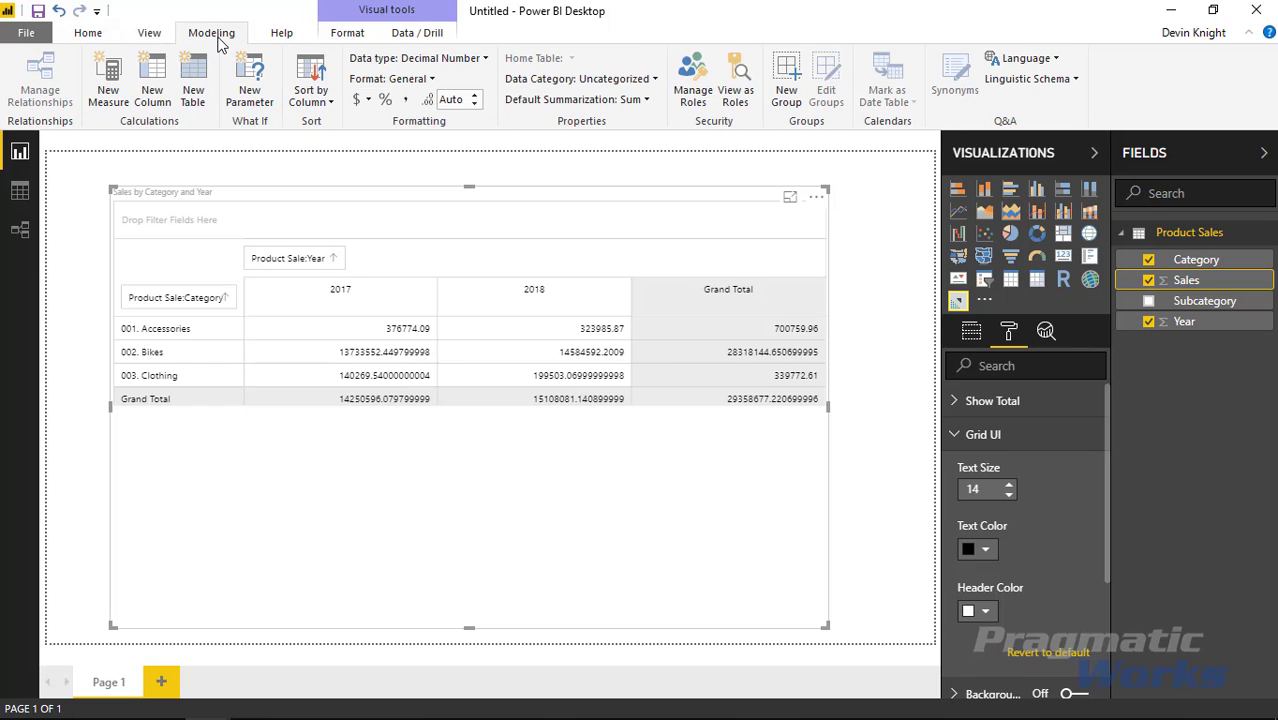
{"action": "left_click", "coordinate": [432, 80]}
{"action": "mouse_move", "coordinate": [401, 122]}
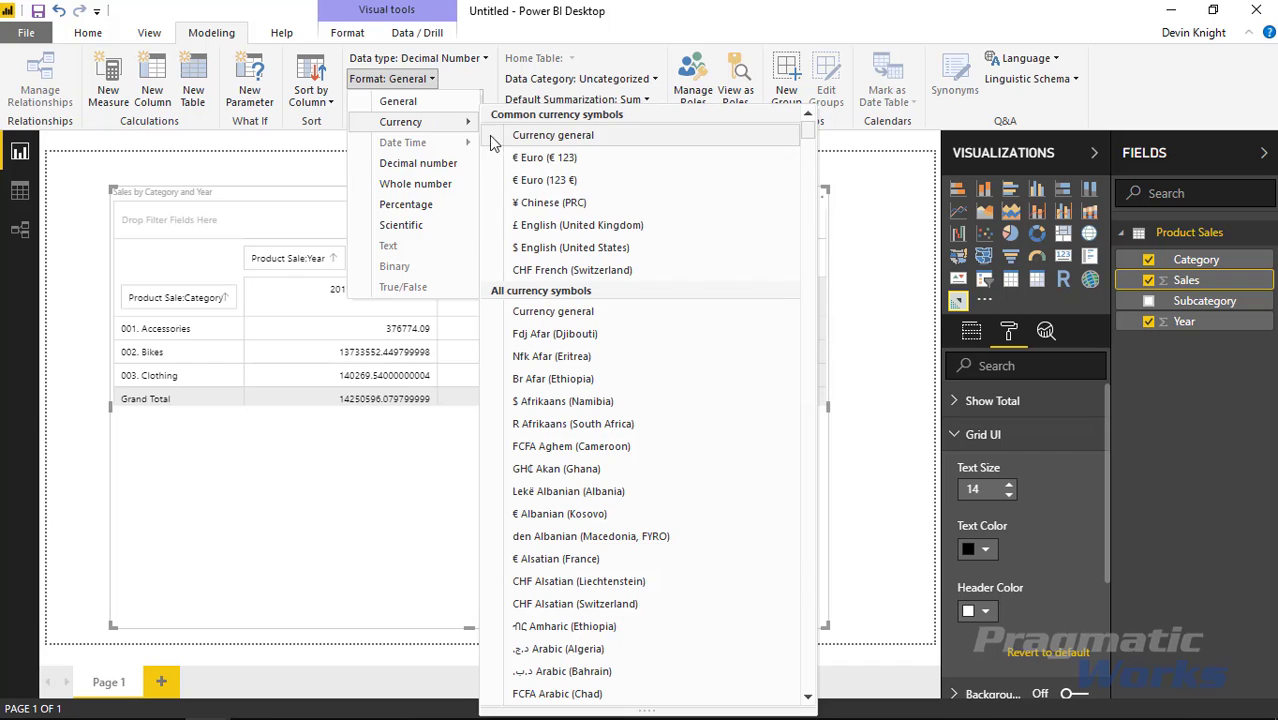
{"action": "left_click", "coordinate": [592, 248]}
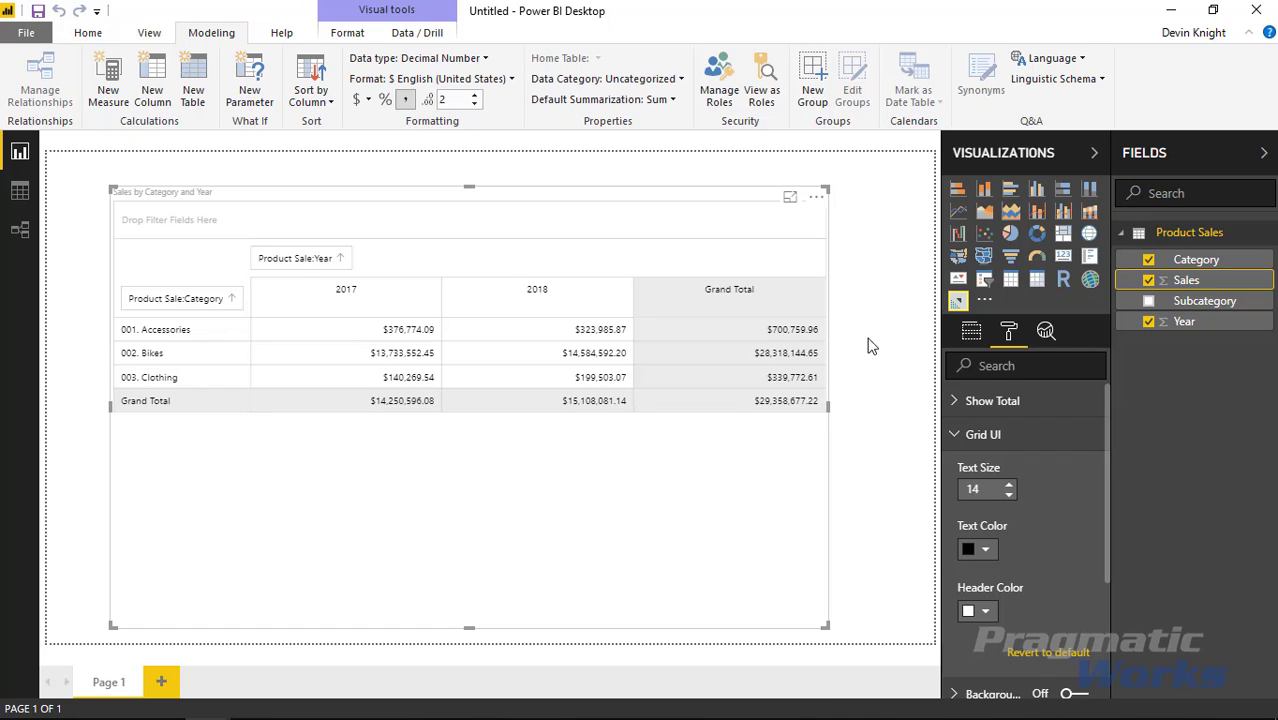
{"action": "left_click", "coordinate": [960, 332]}
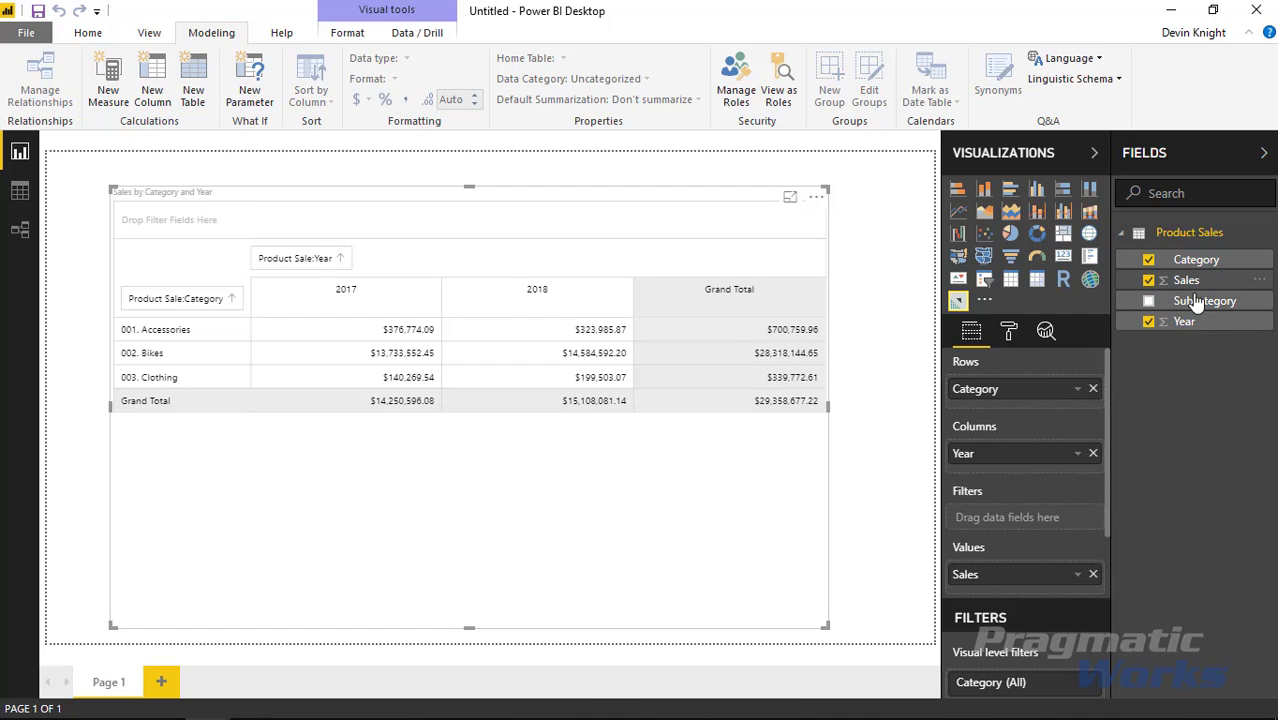
Step: Add Subcategory under Category in Rows, then expand and collapse Clothing and Bikes
{"action": "mouse_move", "coordinate": [1190, 301]}
{"action": "left_mouse_down"}
{"action": "mouse_move", "coordinate": [1105, 380]}
{"action": "mouse_move", "coordinate": [1040, 415]}
{"action": "left_mouse_up"}
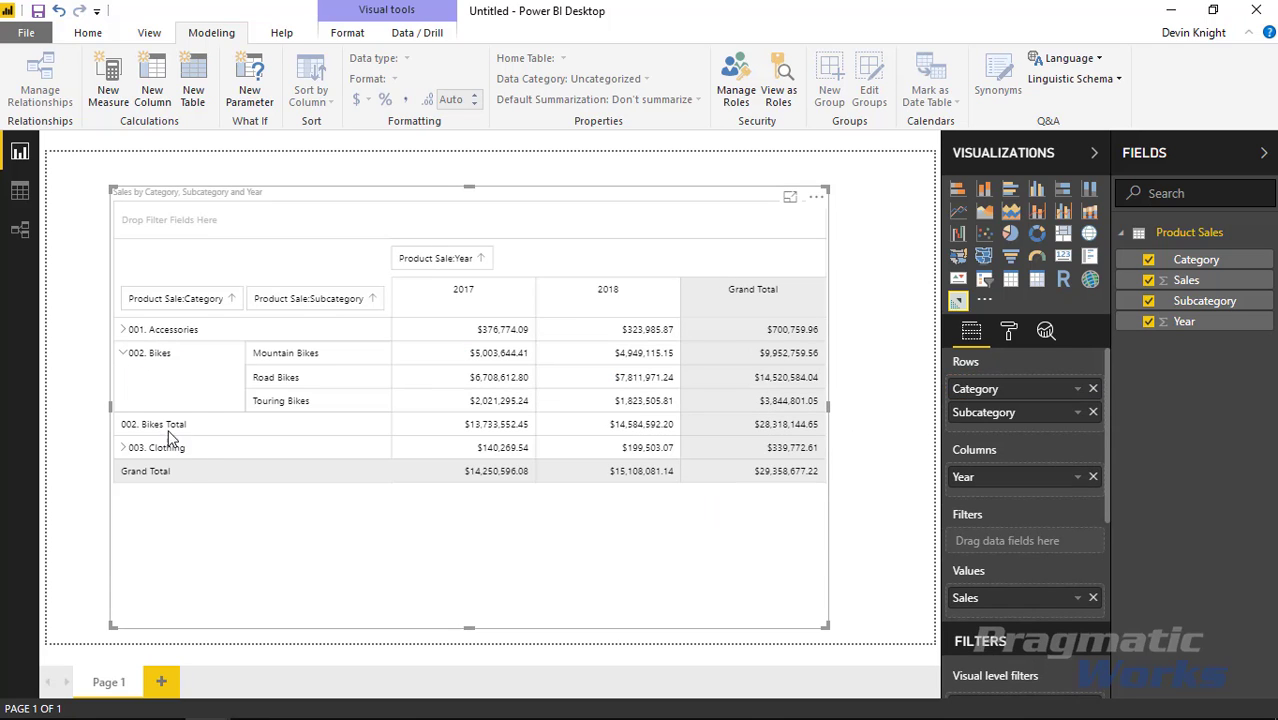
{"action": "left_click", "coordinate": [170, 447]}
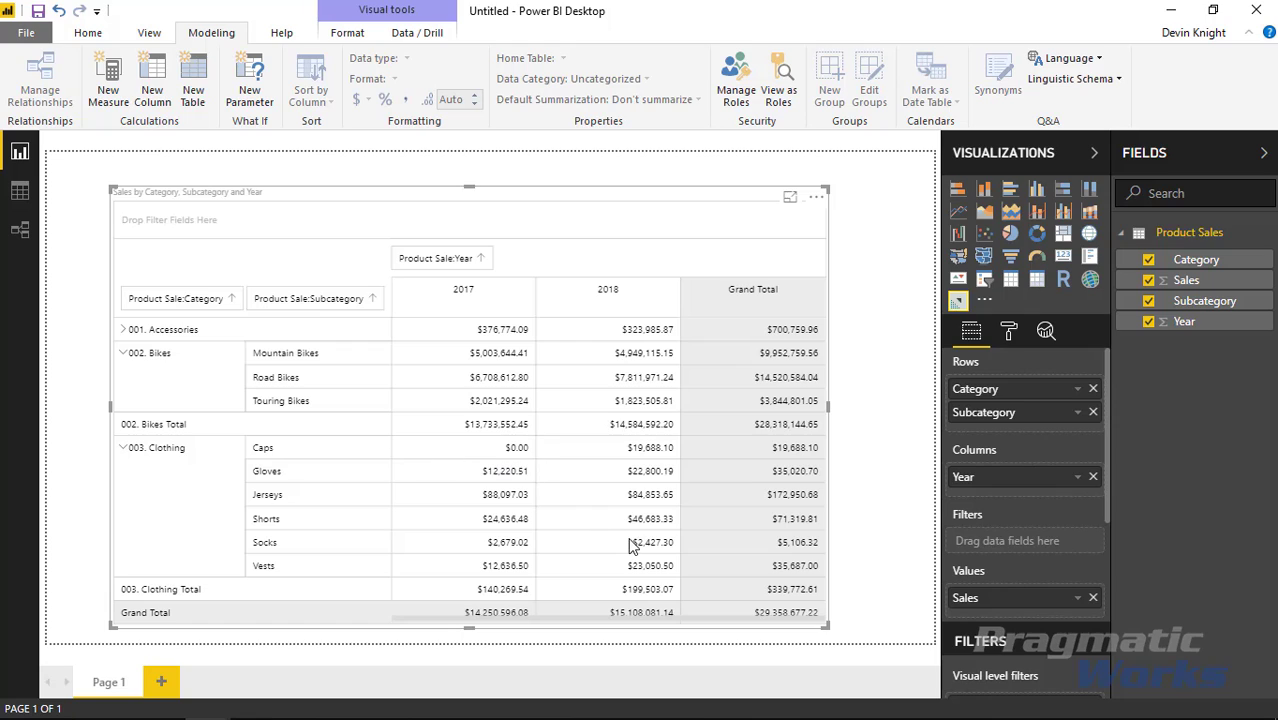
{"action": "left_click", "coordinate": [127, 449]}
{"action": "left_click", "coordinate": [123, 353]}
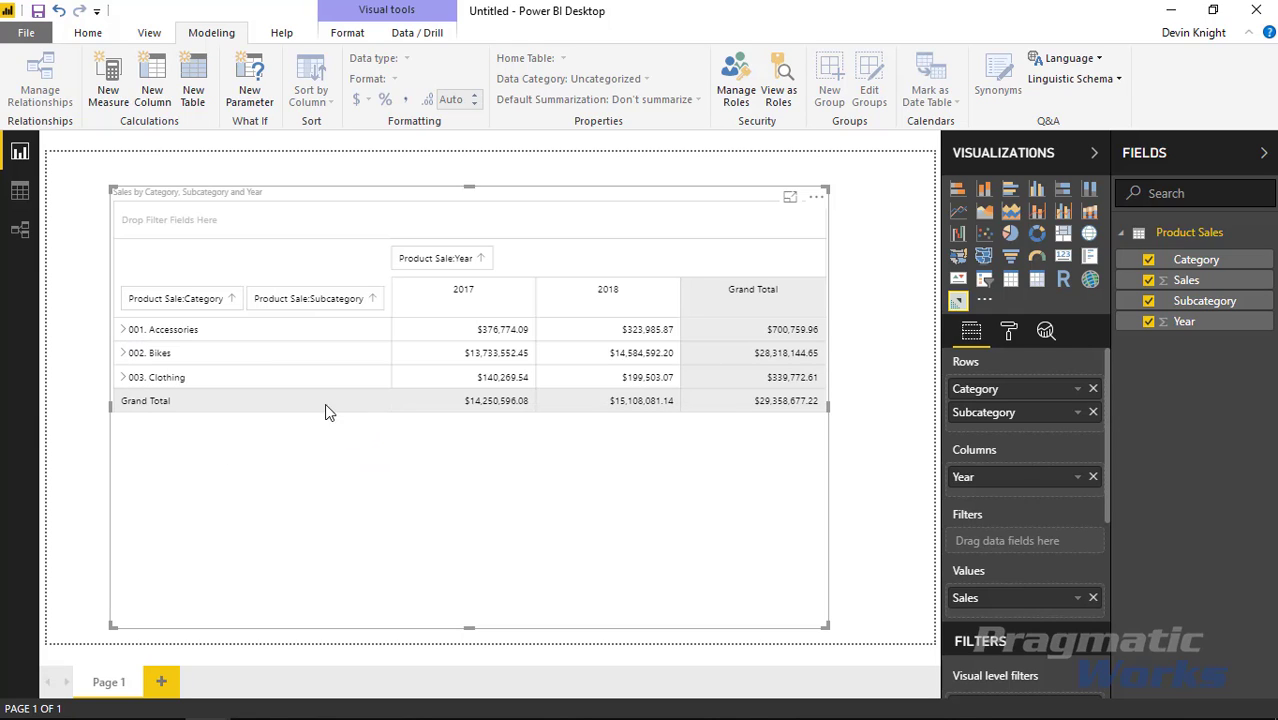
Step: Toggle the Category and Year header sort orders, leaving both ascending
{"action": "left_click", "coordinate": [207, 312]}
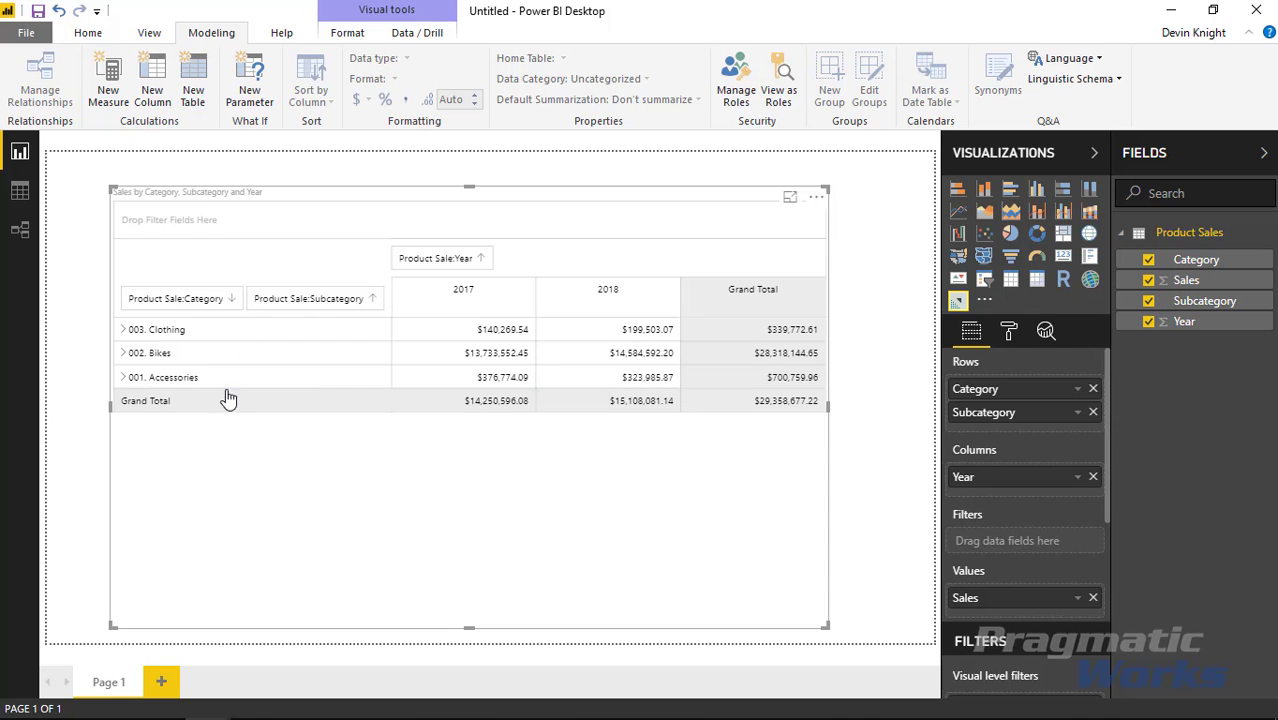
{"action": "left_click", "coordinate": [214, 312]}
{"action": "left_click", "coordinate": [218, 302]}
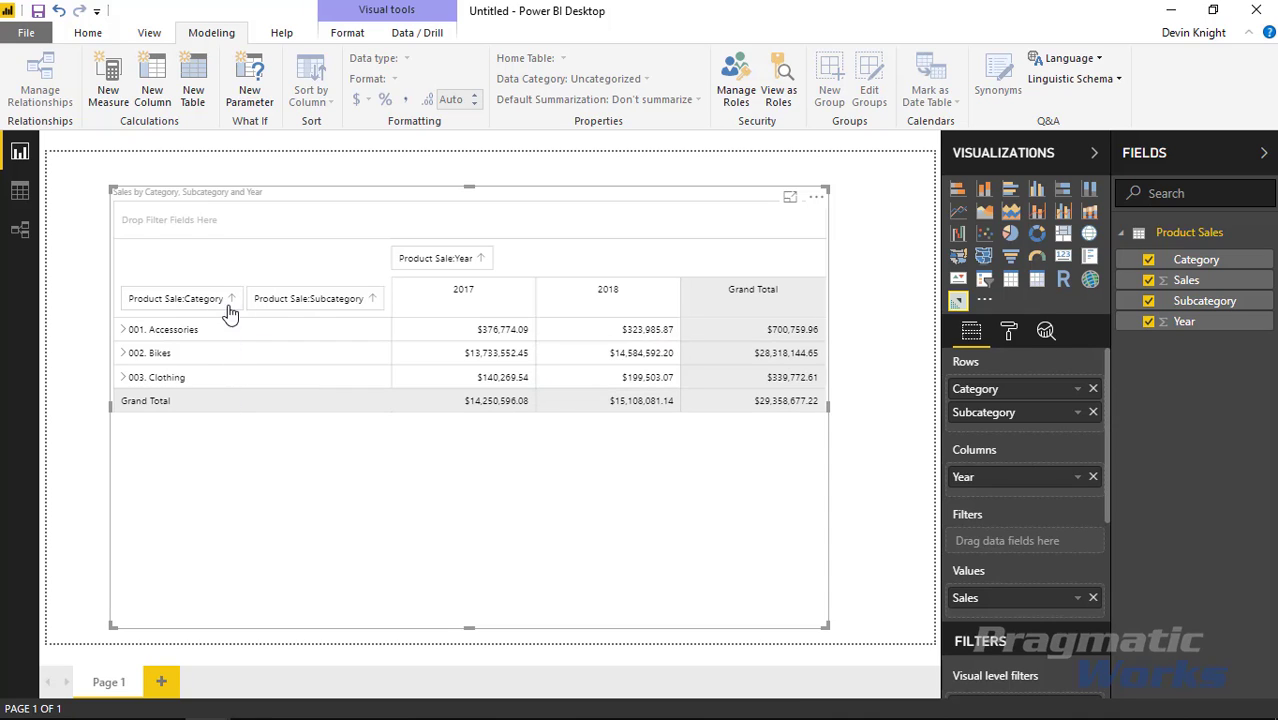
{"action": "left_click", "coordinate": [463, 260]}
{"action": "left_click", "coordinate": [463, 260]}
{"action": "left_click", "coordinate": [463, 260]}
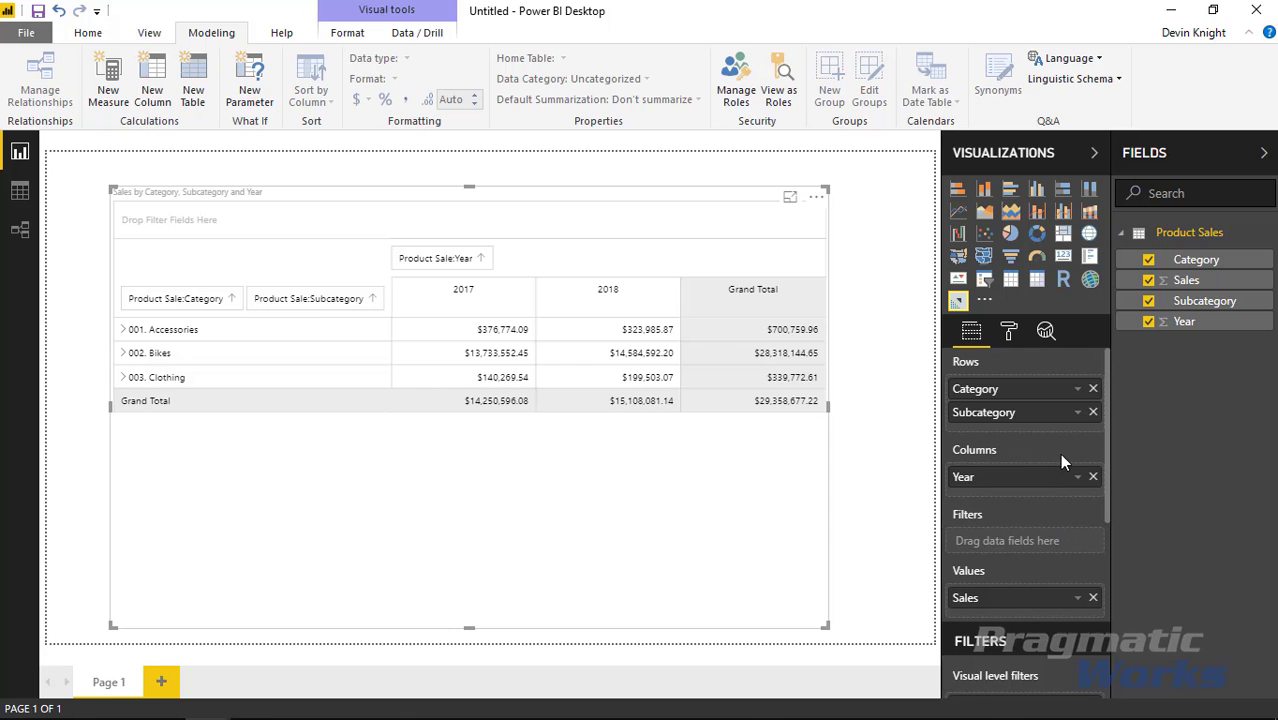
Step: Remove Category from the matrix rows and add it to the visual's Filters well
{"action": "left_click", "coordinate": [1093, 388]}
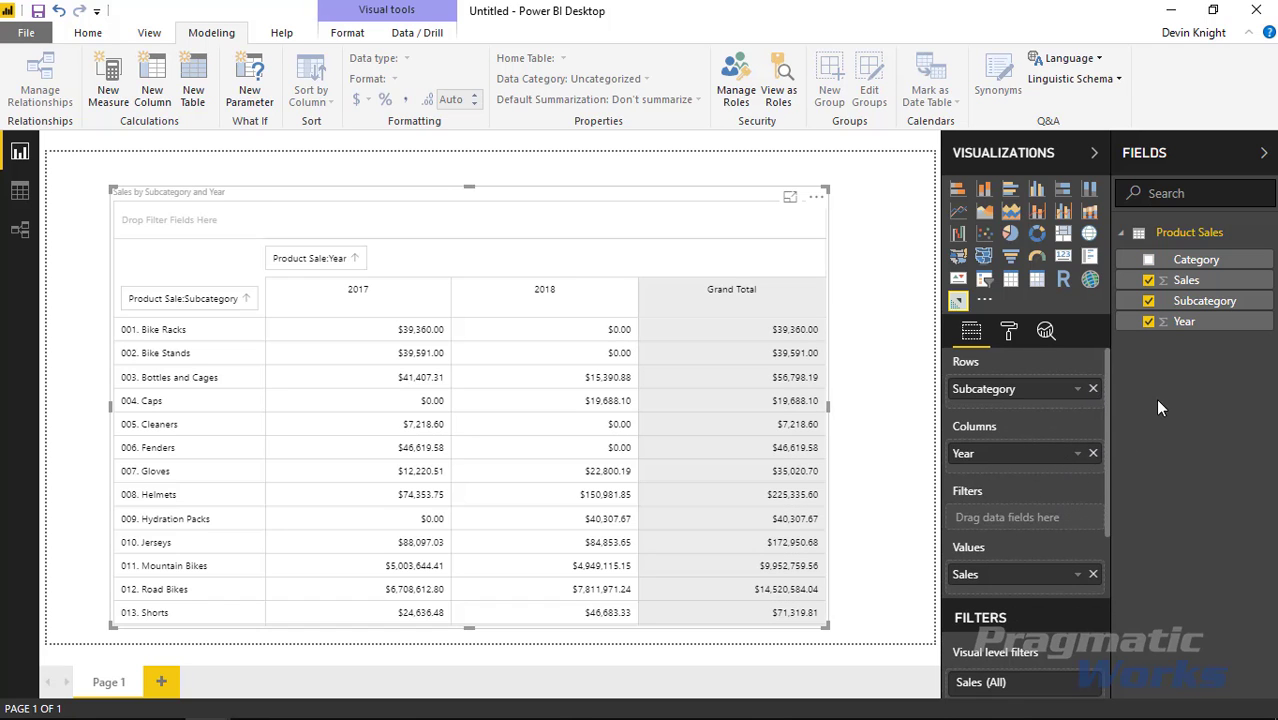
{"action": "mouse_move", "coordinate": [1196, 259]}
{"action": "left_mouse_down"}
{"action": "mouse_move", "coordinate": [1075, 475]}
{"action": "mouse_move", "coordinate": [965, 518]}
{"action": "left_mouse_up"}
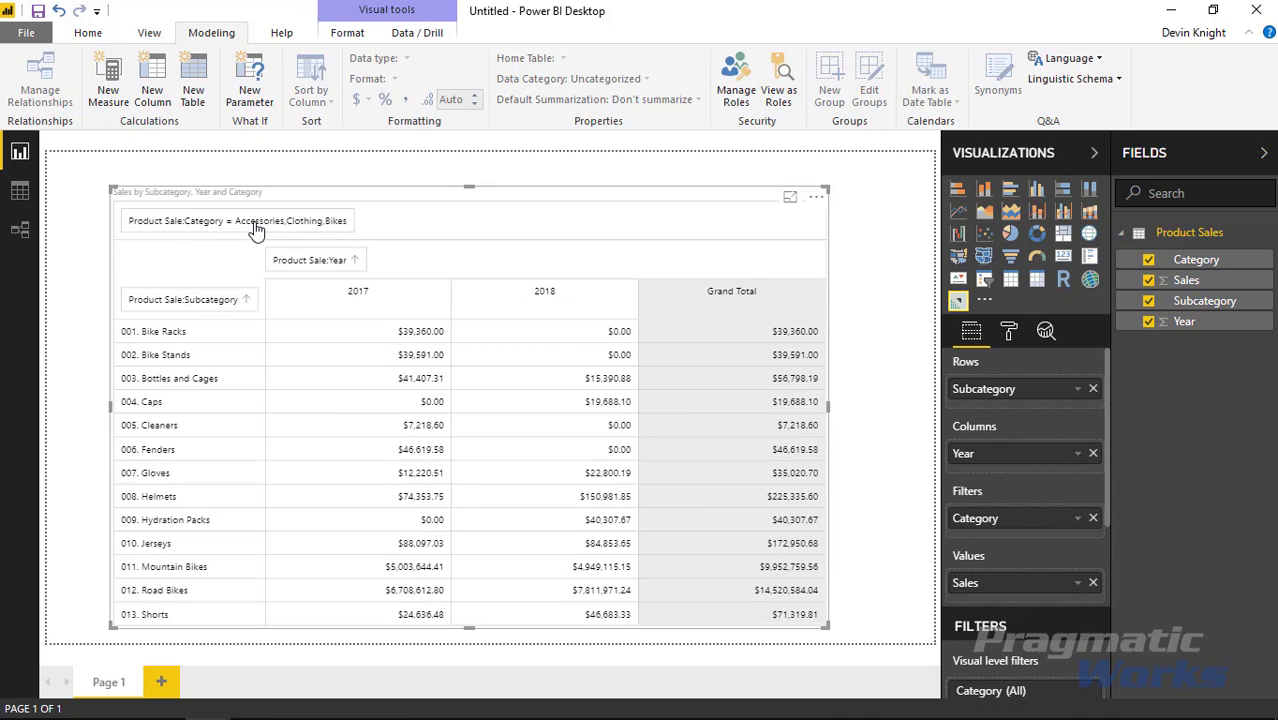
{"action": "scroll", "coordinate": [1019, 562], "scroll_direction": "down", "scroll_amount": 1}
{"action": "scroll", "coordinate": [1019, 562], "scroll_direction": "down", "scroll_amount": 1}
{"action": "scroll", "coordinate": [1020, 559], "scroll_direction": "down", "scroll_amount": 2}
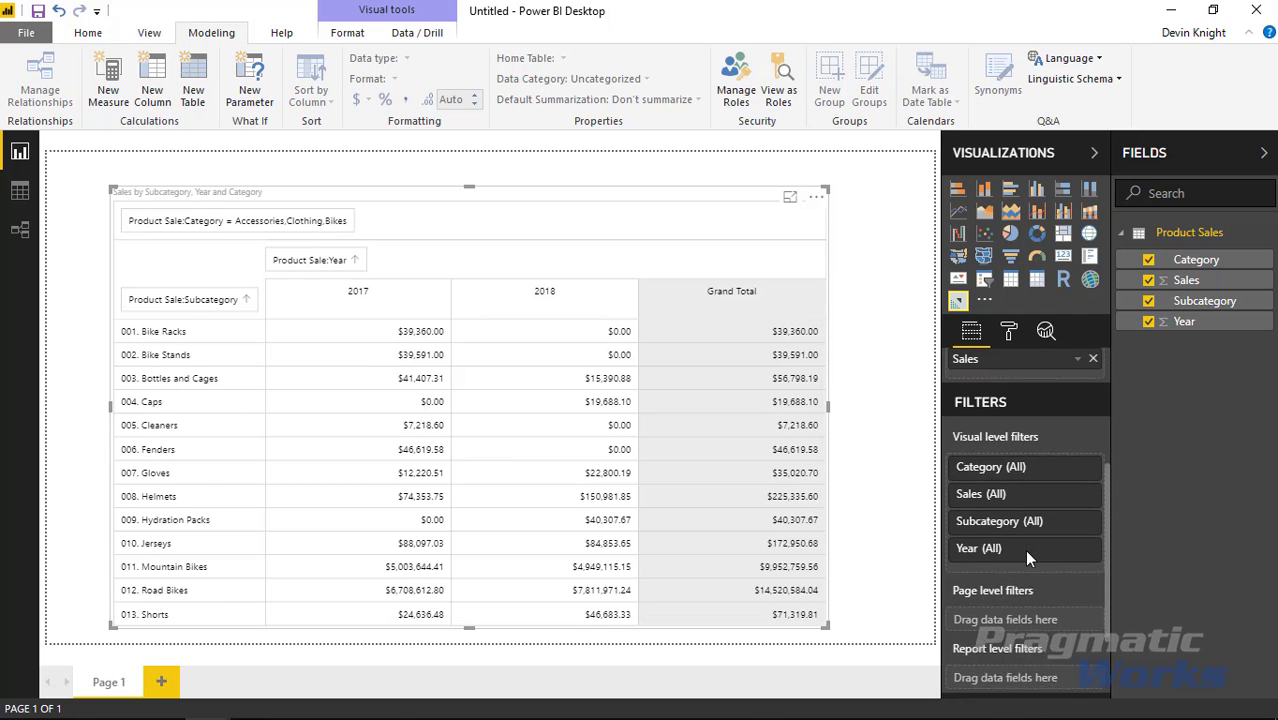
Step: Set the Category filter to Clothing only, after briefly trying Bikes
{"action": "left_click", "coordinate": [1083, 507]}
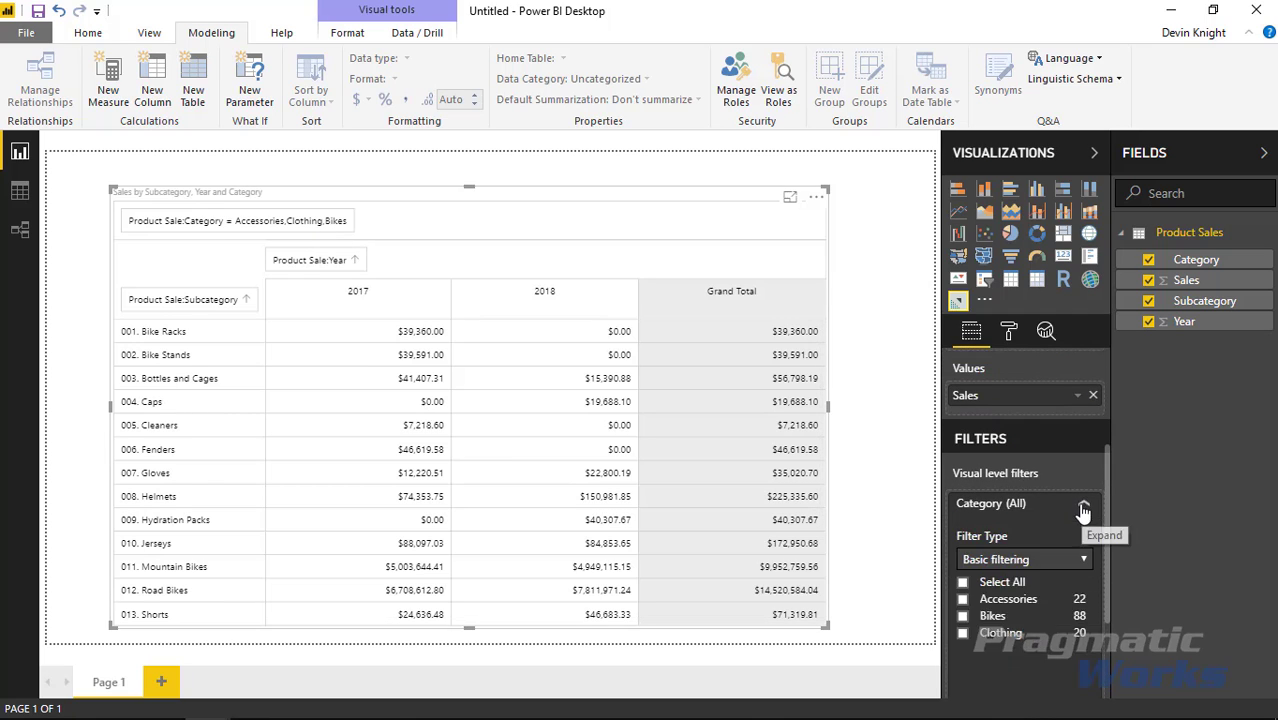
{"action": "left_click", "coordinate": [962, 615]}
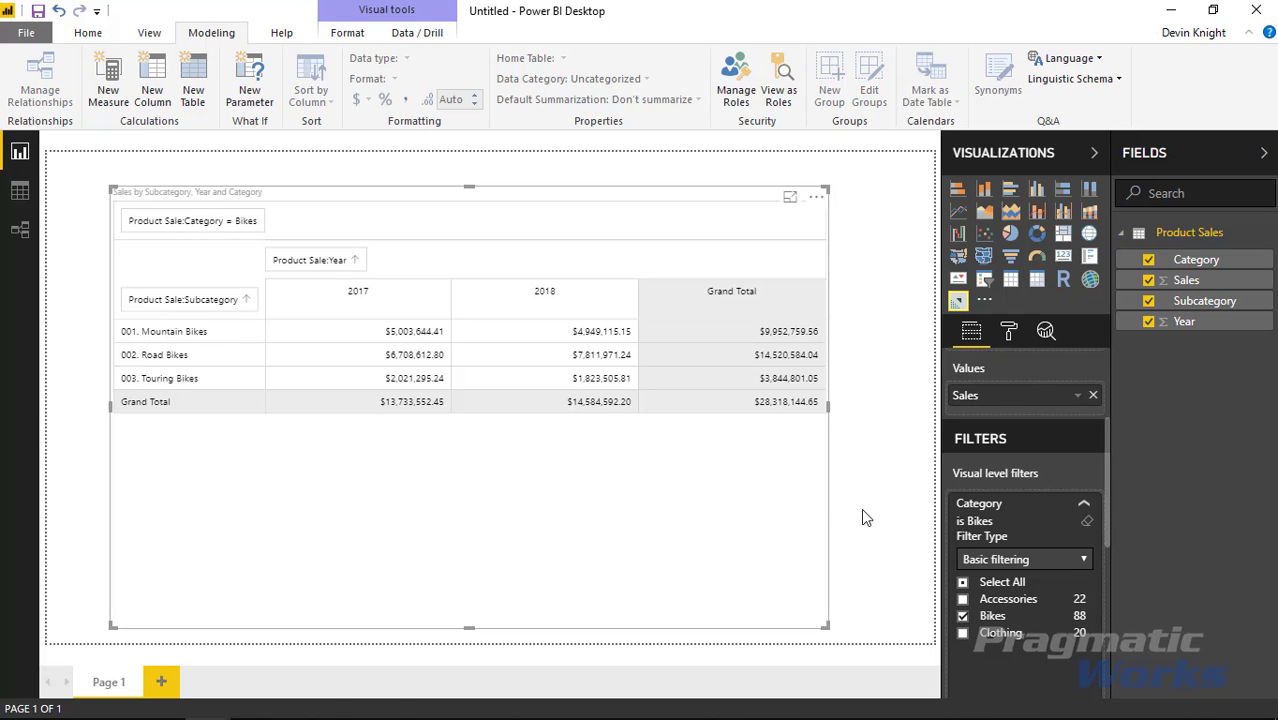
{"action": "left_click", "coordinate": [962, 615]}
{"action": "left_click", "coordinate": [962, 632]}
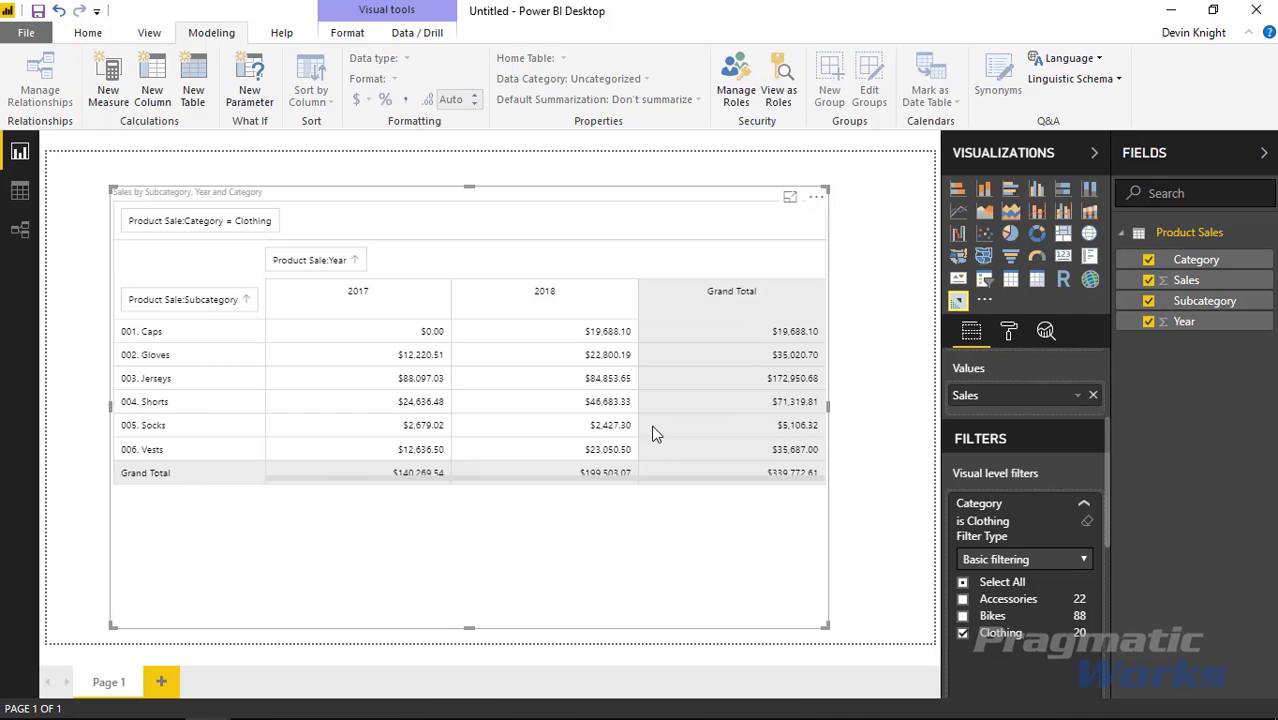
Step: Switch the Show Total grand column and grand row off, then back on
{"action": "left_click", "coordinate": [1009, 335]}
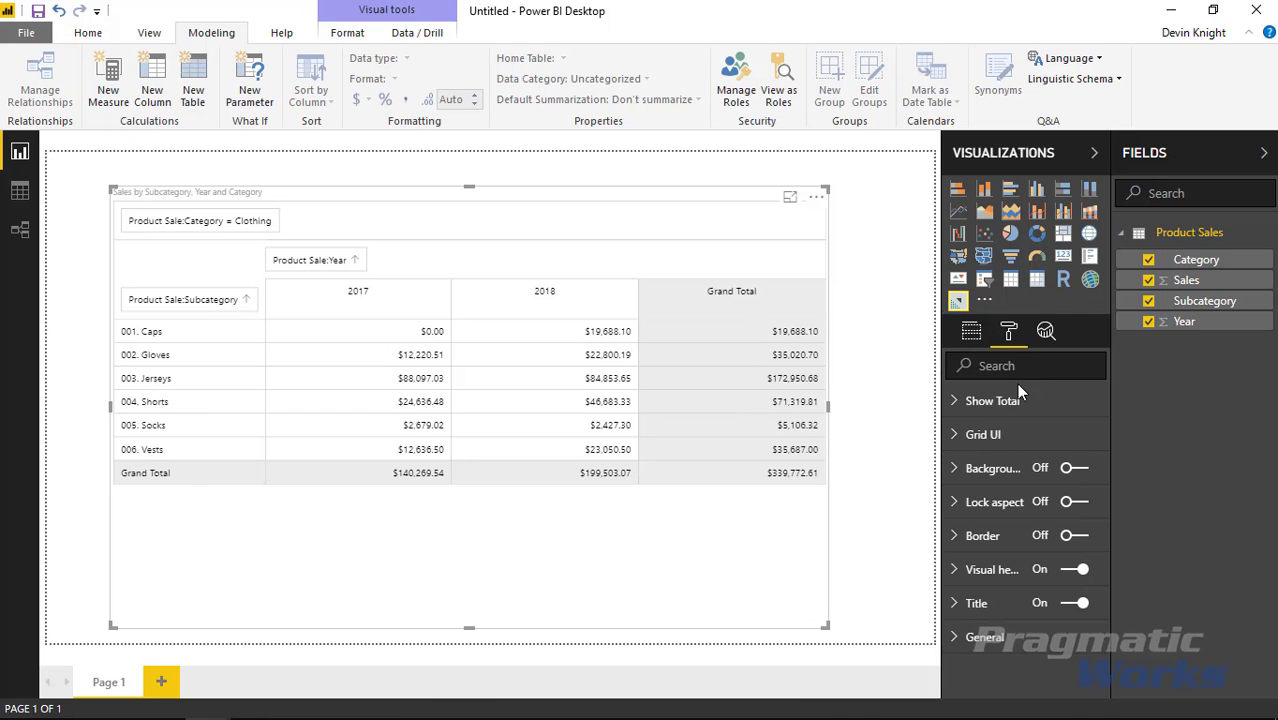
{"action": "left_click", "coordinate": [951, 402]}
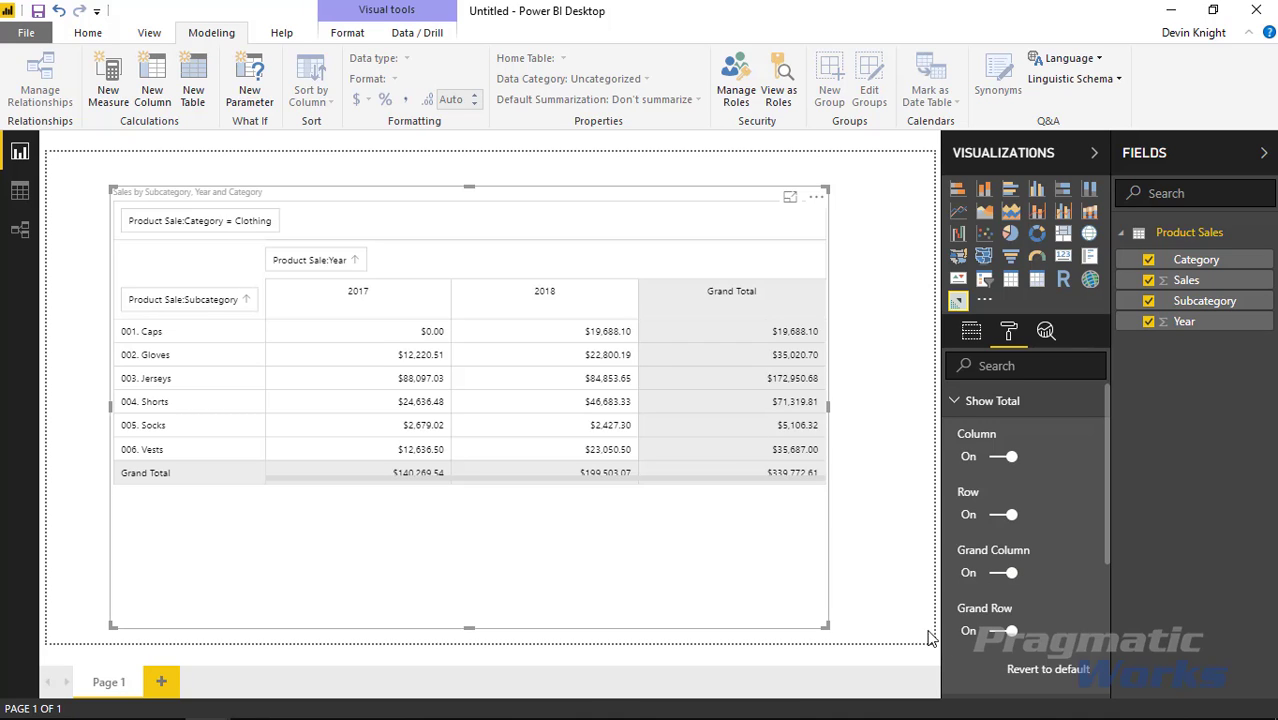
{"action": "left_click", "coordinate": [1000, 572]}
{"action": "left_click", "coordinate": [1000, 630]}
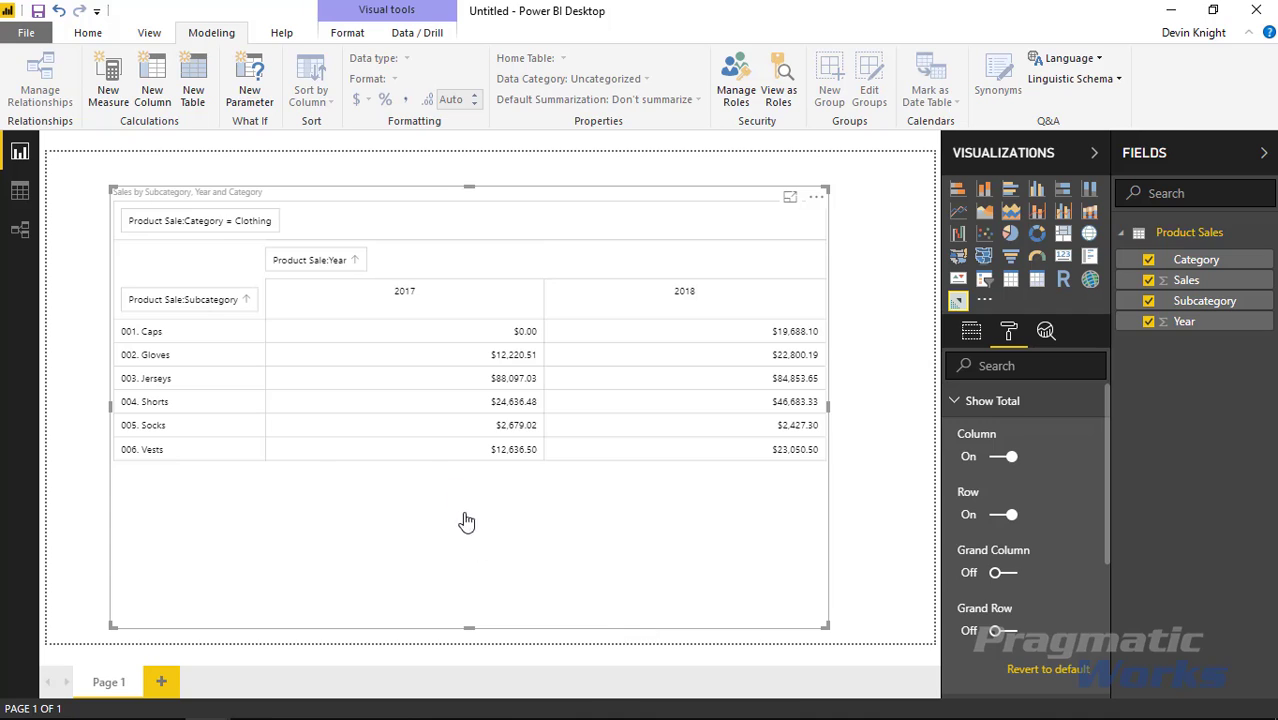
{"action": "left_click", "coordinate": [996, 631]}
{"action": "left_click", "coordinate": [1000, 572]}
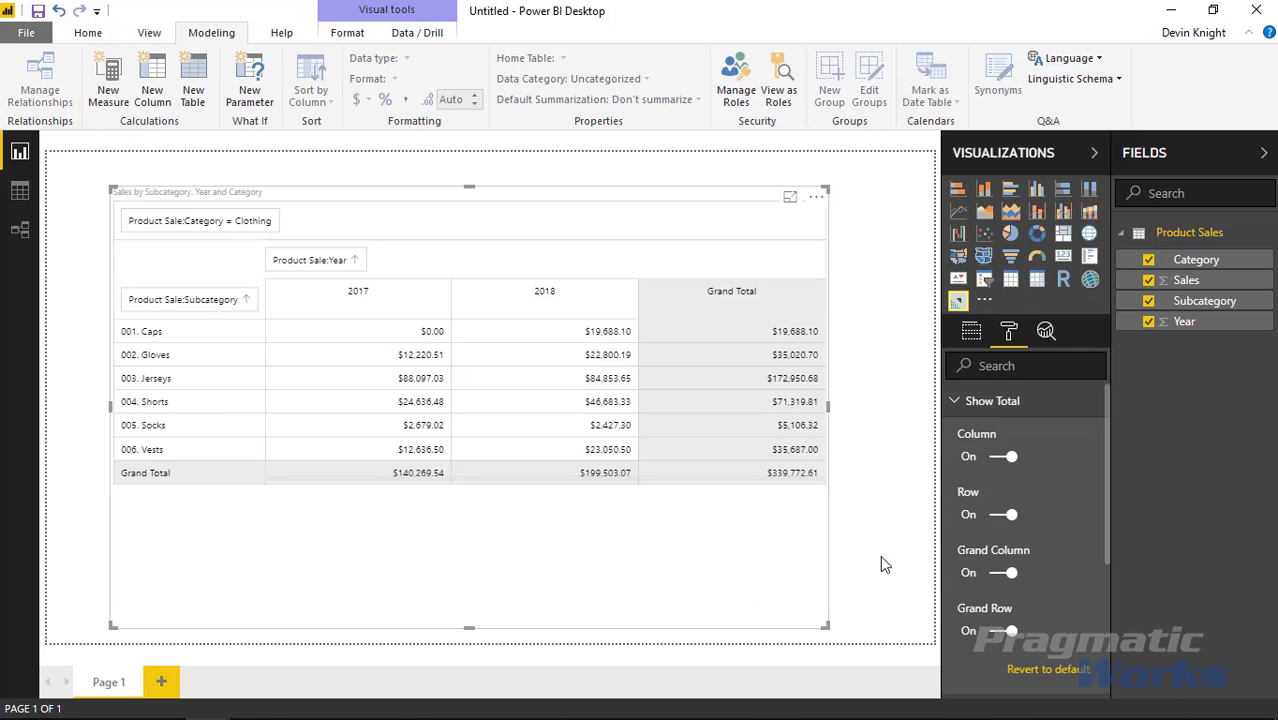
{"action": "left_click", "coordinate": [950, 402]}
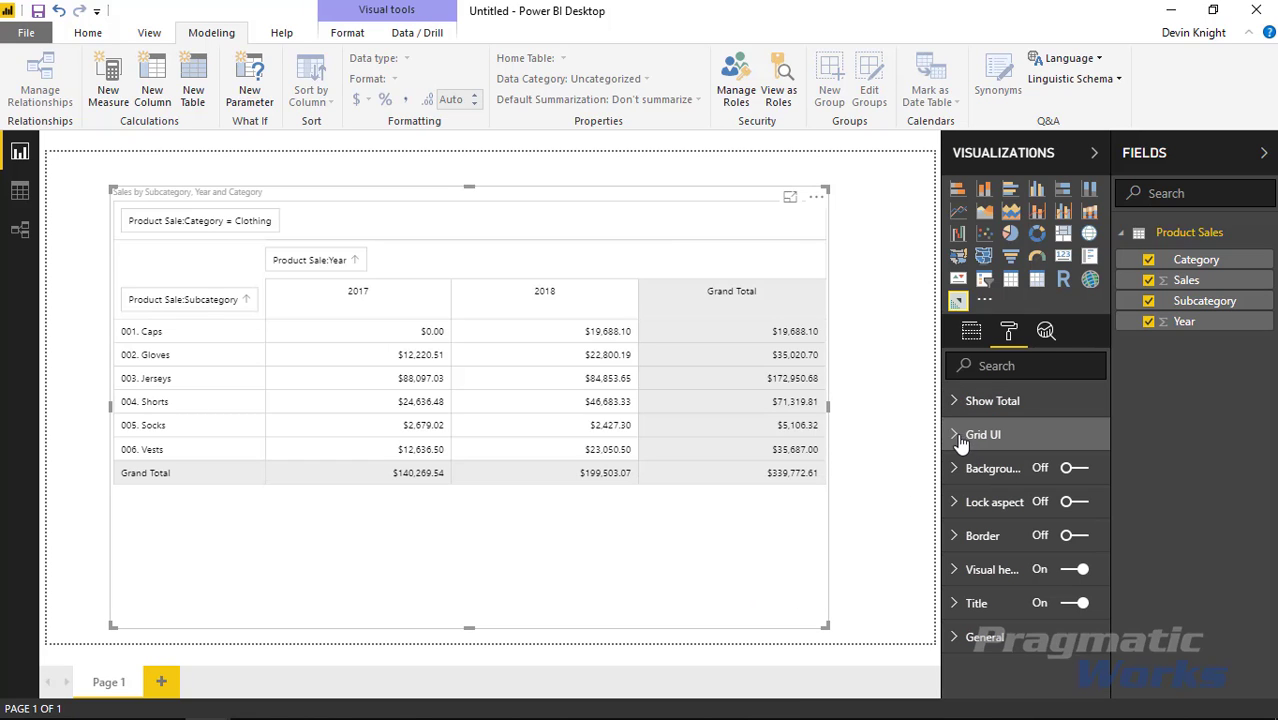
Step: Set matrix text size to 16, keep text black after trying red, and make the header teal
{"action": "left_click", "coordinate": [955, 437]}
{"action": "left_click", "coordinate": [1009, 484]}
{"action": "left_click", "coordinate": [1009, 484]}
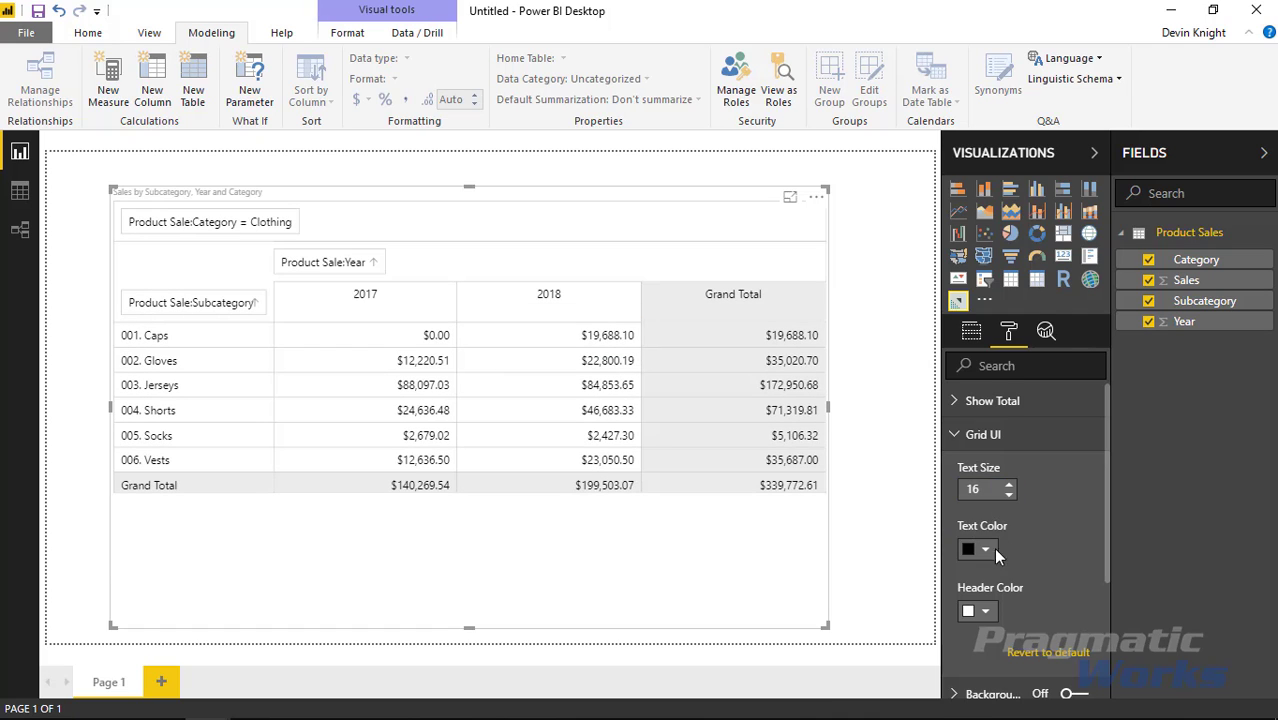
{"action": "left_click", "coordinate": [985, 553]}
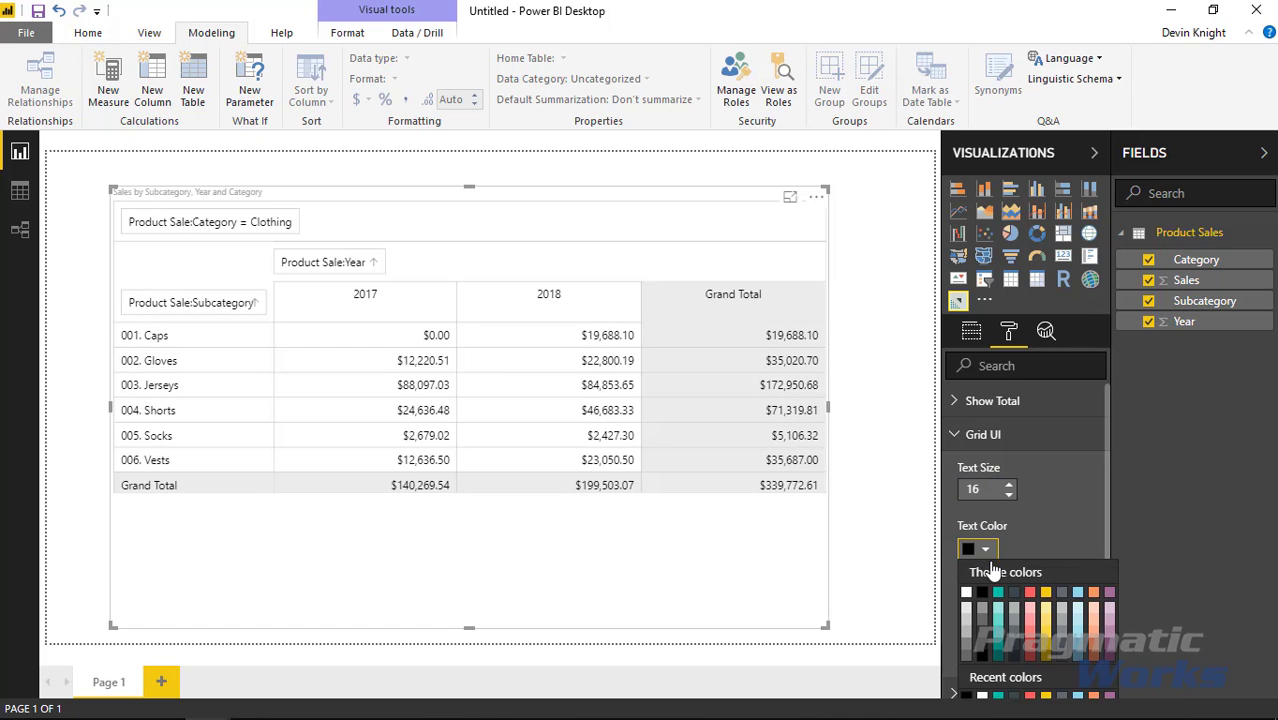
{"action": "left_click", "coordinate": [1031, 606]}
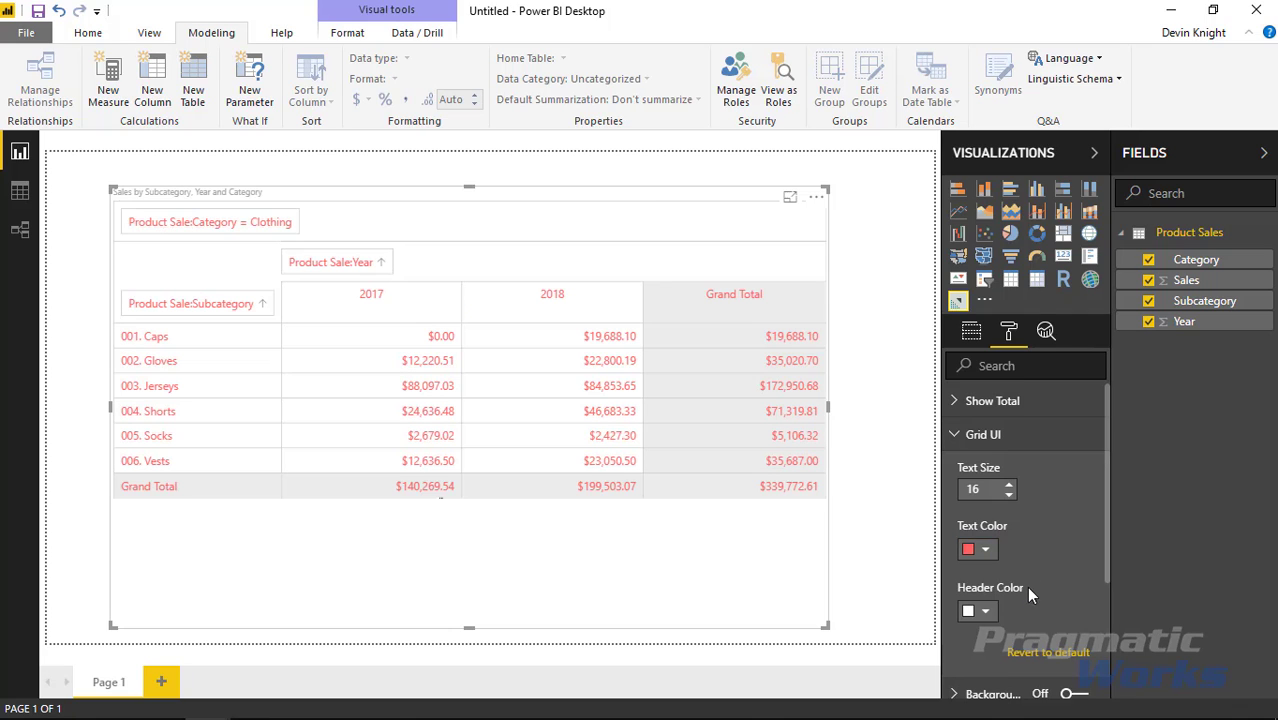
{"action": "left_click", "coordinate": [984, 549]}
{"action": "left_click", "coordinate": [981, 479]}
{"action": "left_click", "coordinate": [986, 613]}
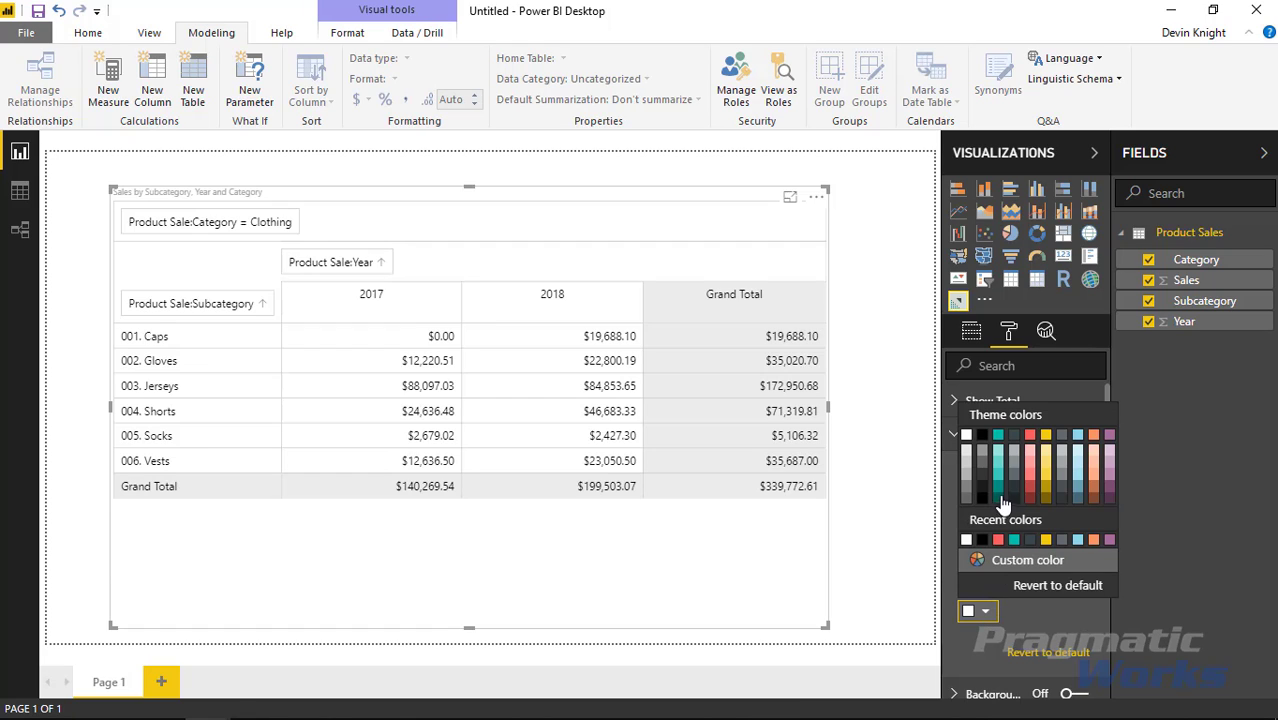
{"action": "left_click", "coordinate": [998, 491]}
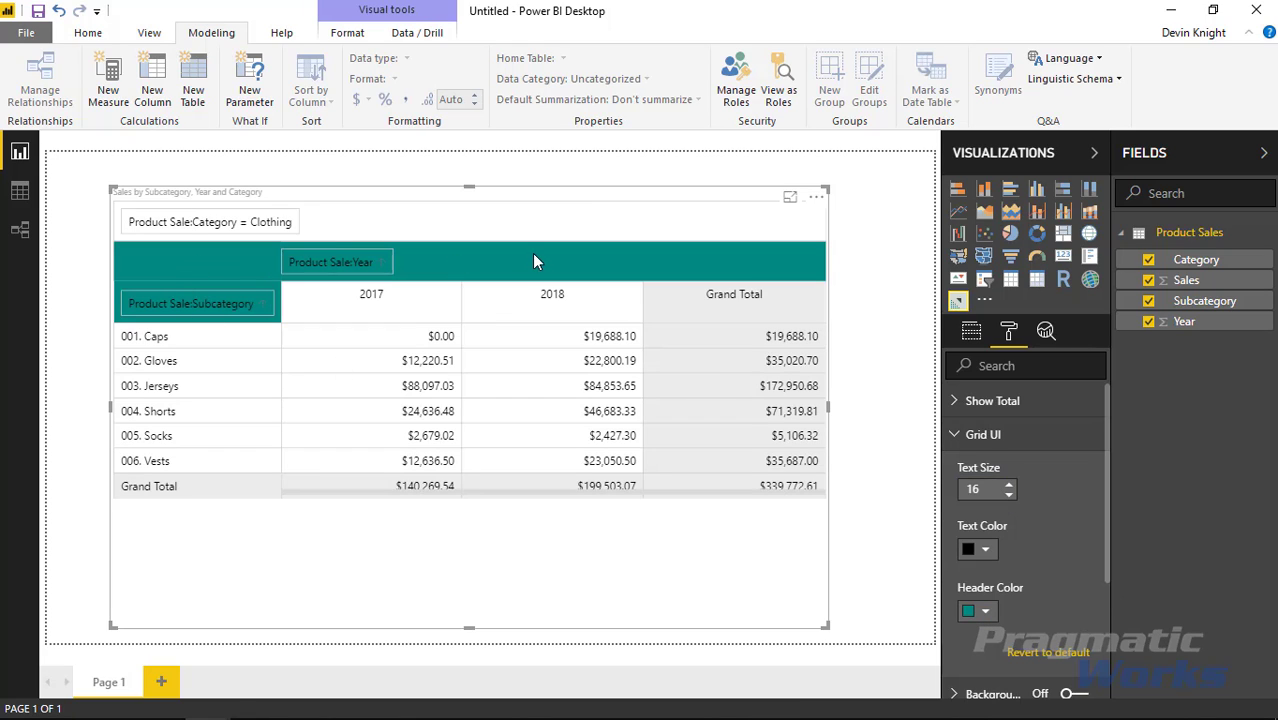
Step: Revert the Grid UI formatting to default, then try a red background and turn it off
{"action": "left_click", "coordinate": [1041, 655]}
{"action": "scroll", "coordinate": [1002, 605], "scroll_direction": "down", "scroll_amount": 3}
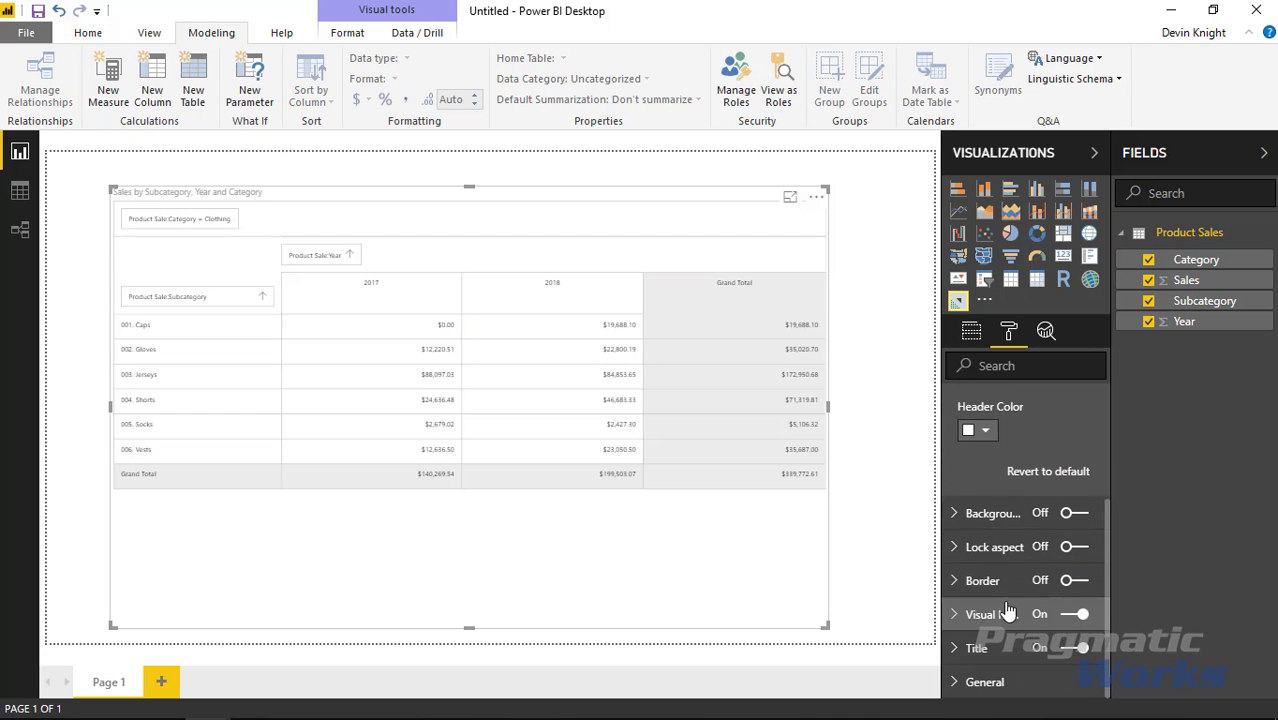
{"action": "left_click", "coordinate": [954, 513]}
{"action": "left_click", "coordinate": [1072, 513]}
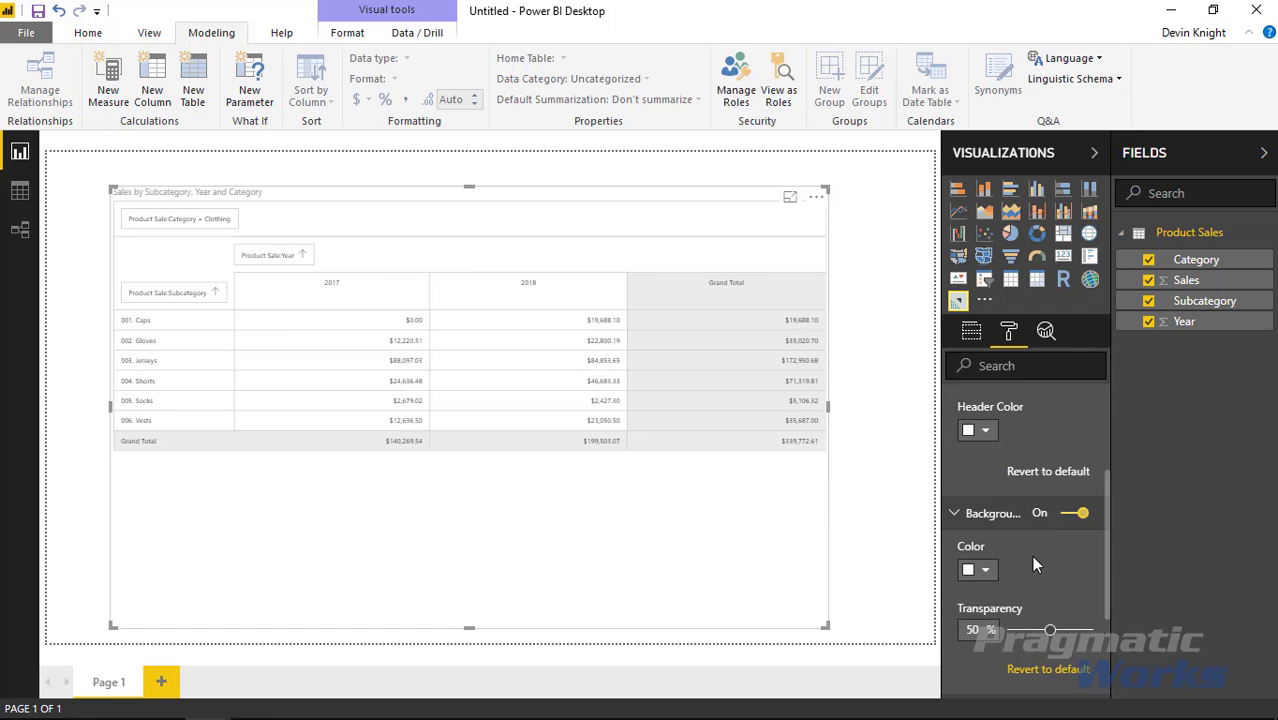
{"action": "left_click", "coordinate": [985, 570]}
{"action": "left_click", "coordinate": [1010, 494]}
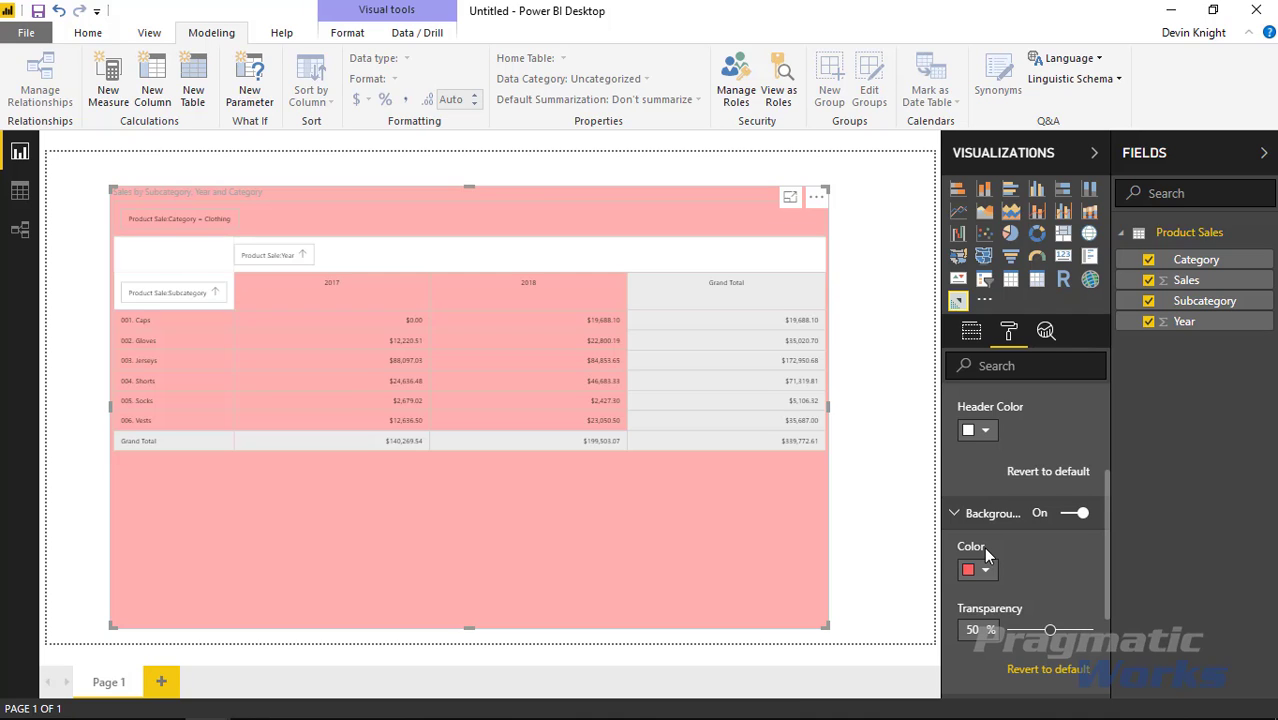
{"action": "left_click", "coordinate": [1048, 669]}
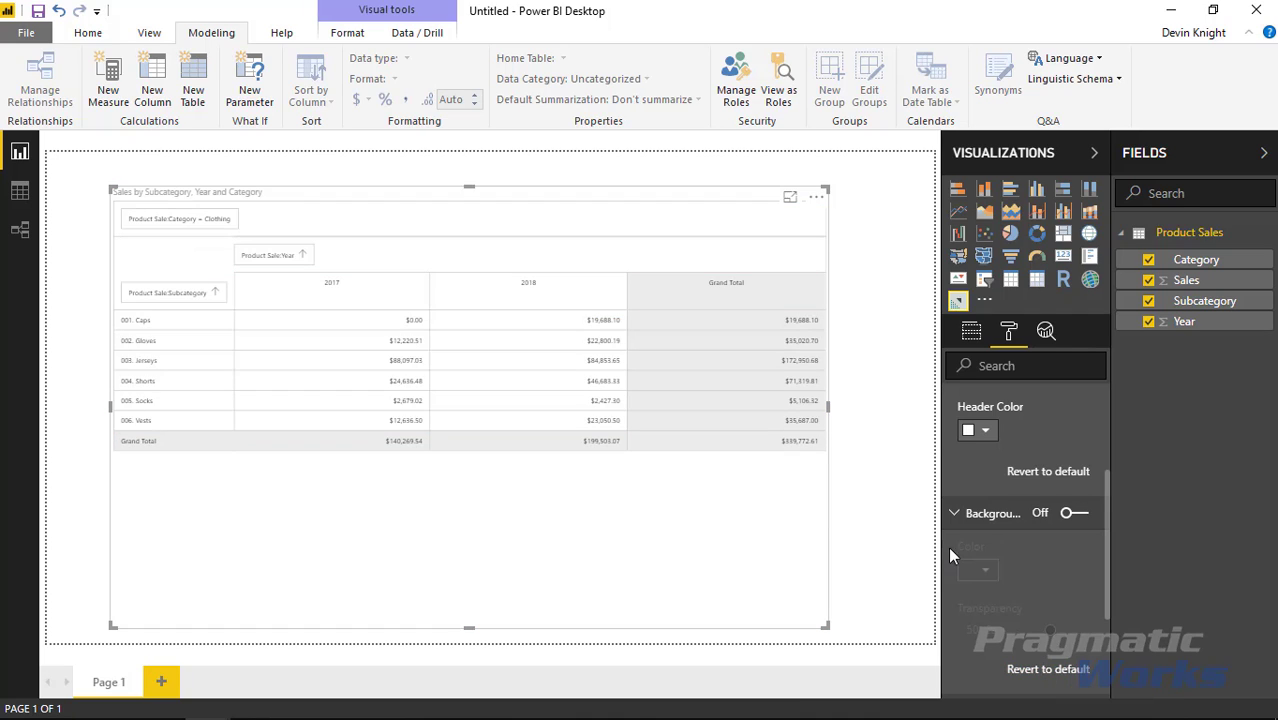
{"action": "left_click", "coordinate": [954, 513]}
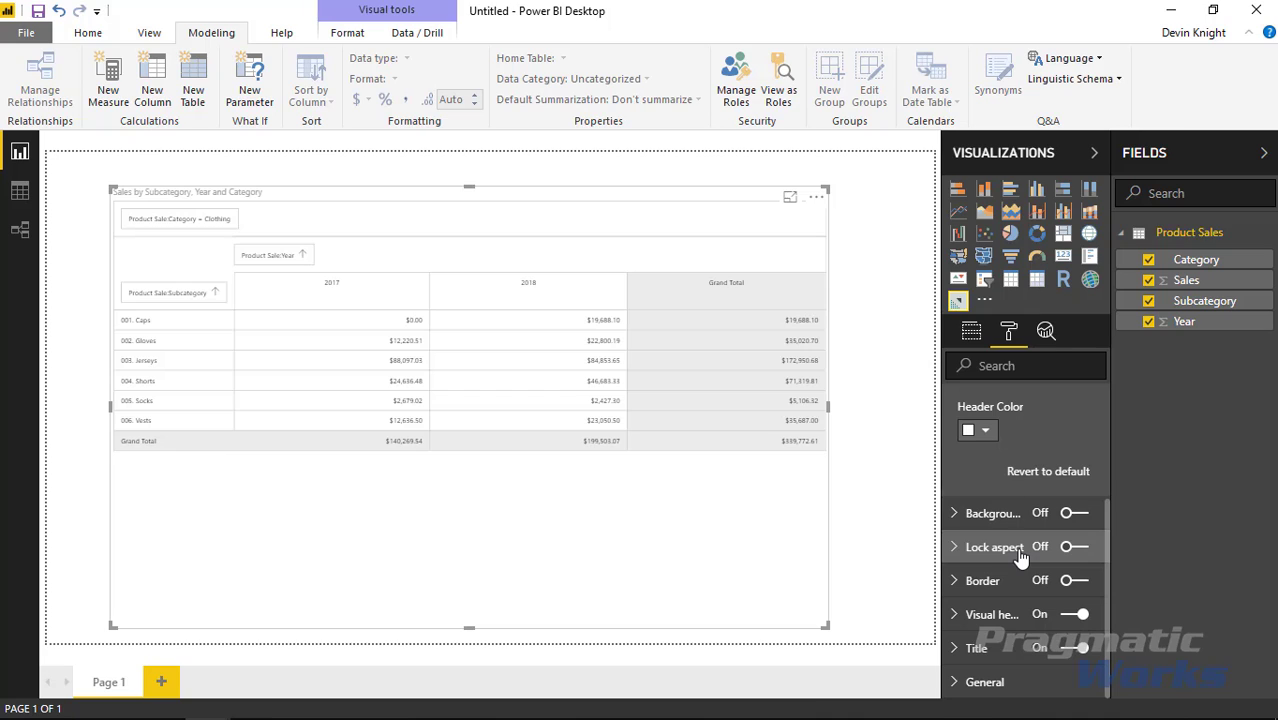
Step: Bump the Clothing matrix's Grid UI text size up to 16
{"action": "scroll", "coordinate": [1017, 476], "scroll_direction": "up", "scroll_amount": 3}
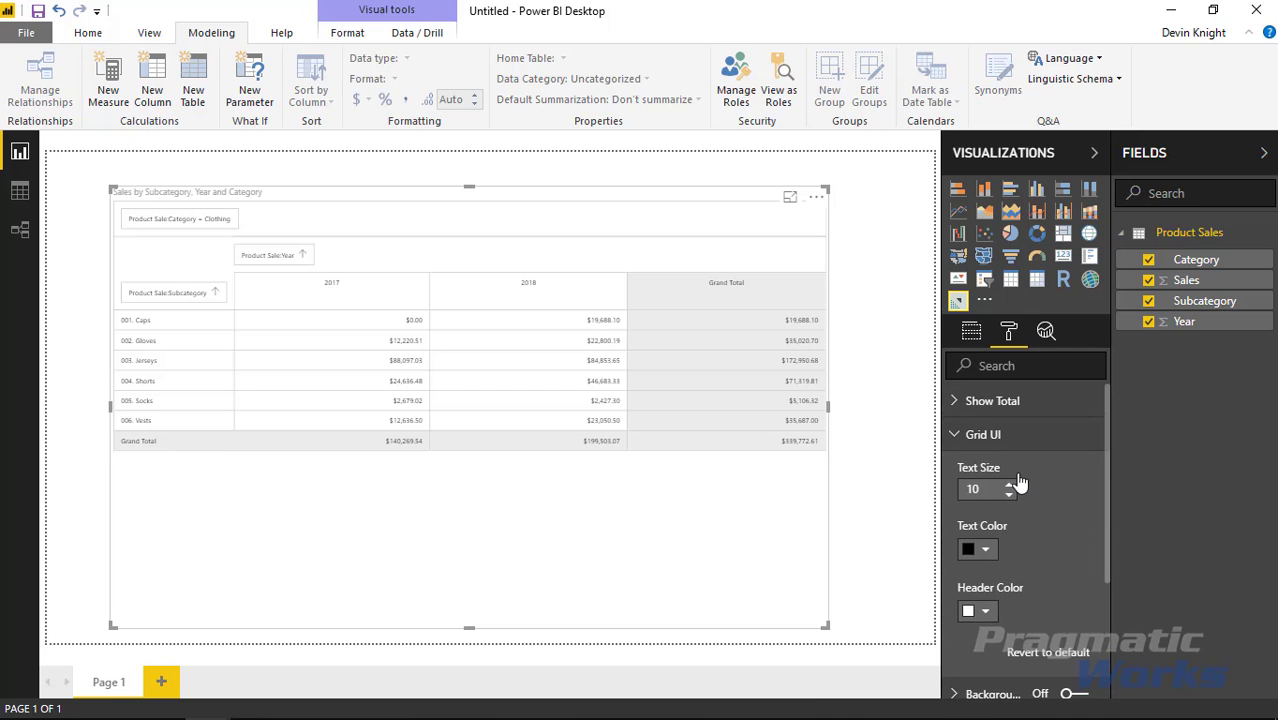
{"action": "left_click", "coordinate": [952, 440]}
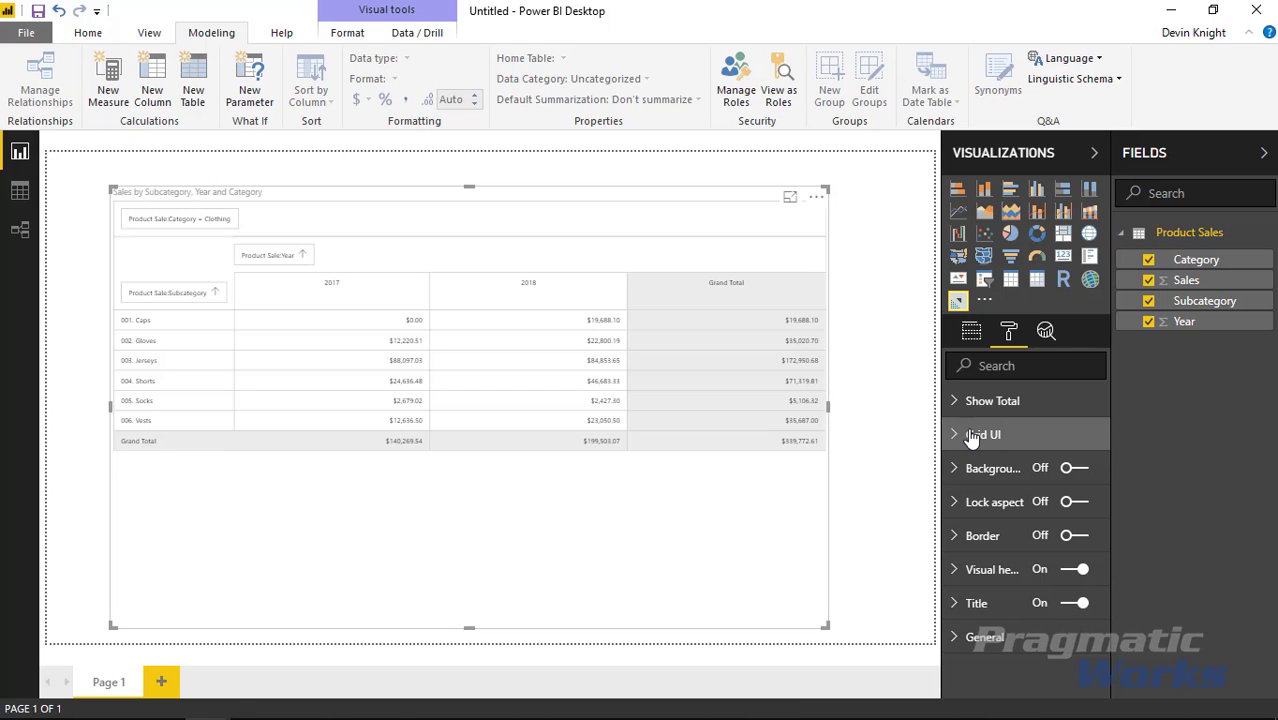
{"action": "mouse_move", "coordinate": [812, 511]}
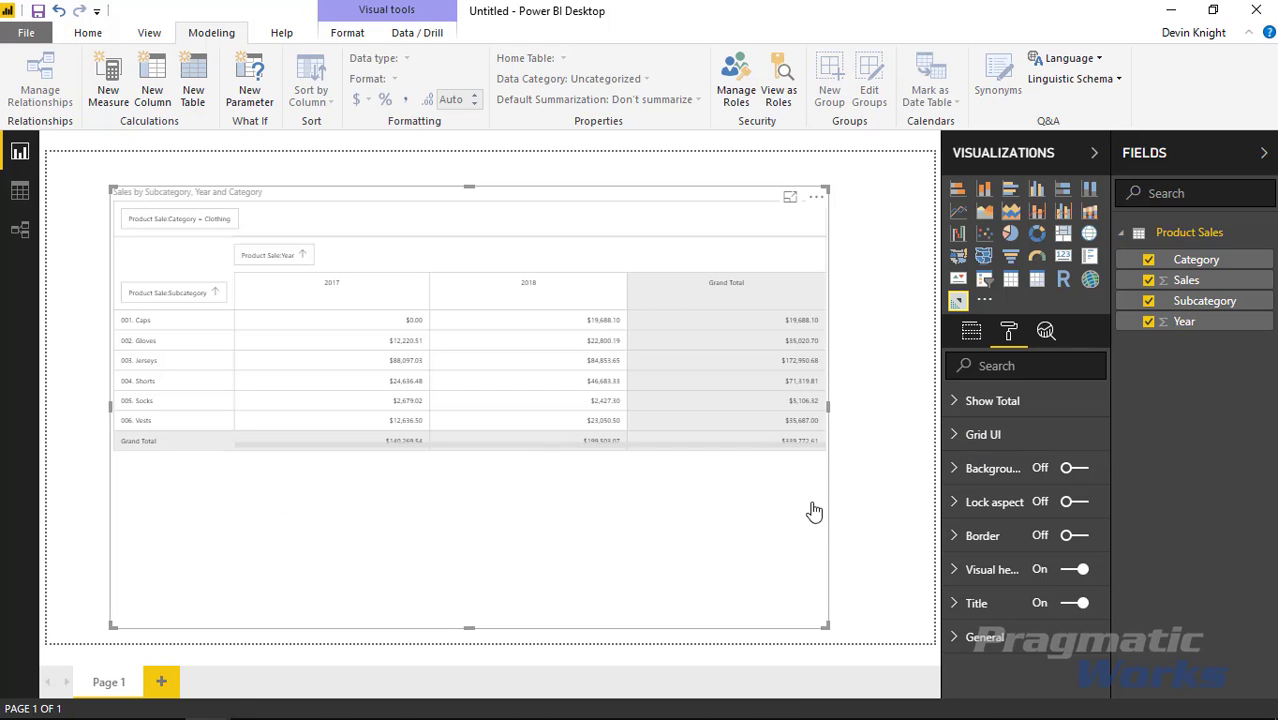
{"action": "left_click", "coordinate": [955, 403]}
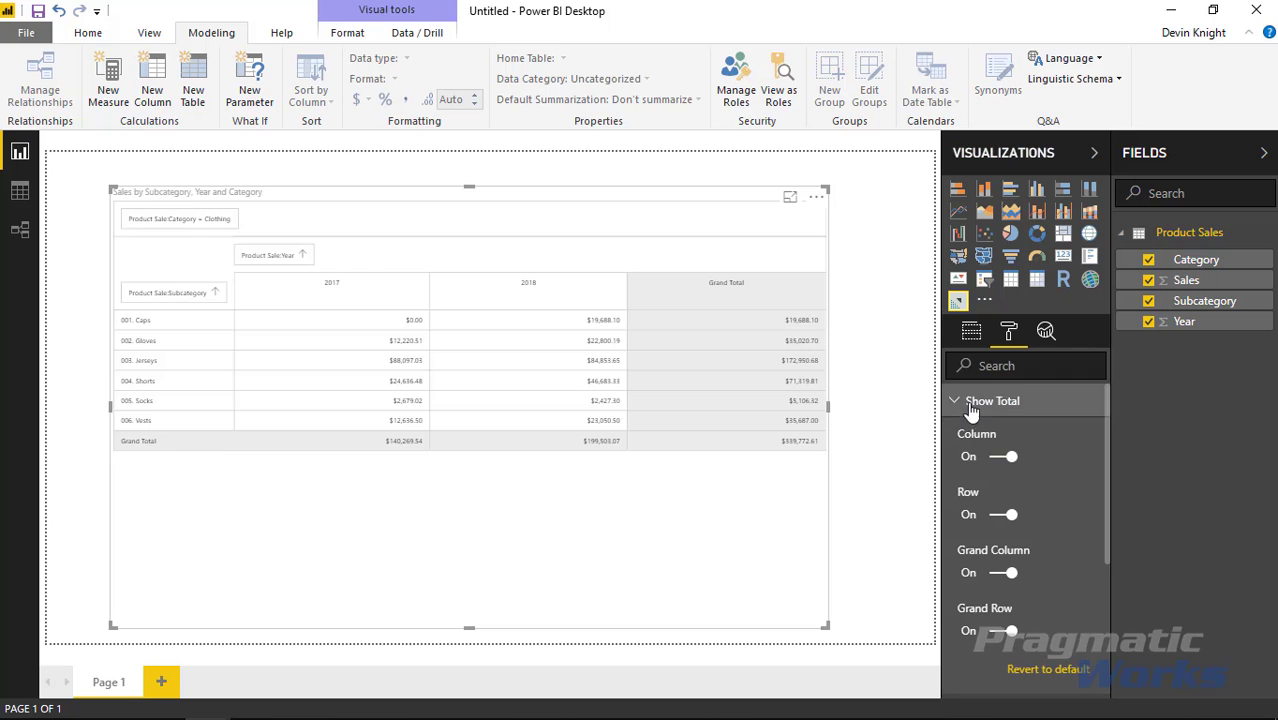
{"action": "left_click", "coordinate": [975, 402]}
{"action": "left_click", "coordinate": [980, 436]}
{"action": "left_click", "coordinate": [1008, 486]}
{"action": "left_click", "coordinate": [1008, 486]}
{"action": "left_click", "coordinate": [1008, 486]}
{"action": "left_click", "coordinate": [1008, 486]}
{"action": "left_click", "coordinate": [1008, 486]}
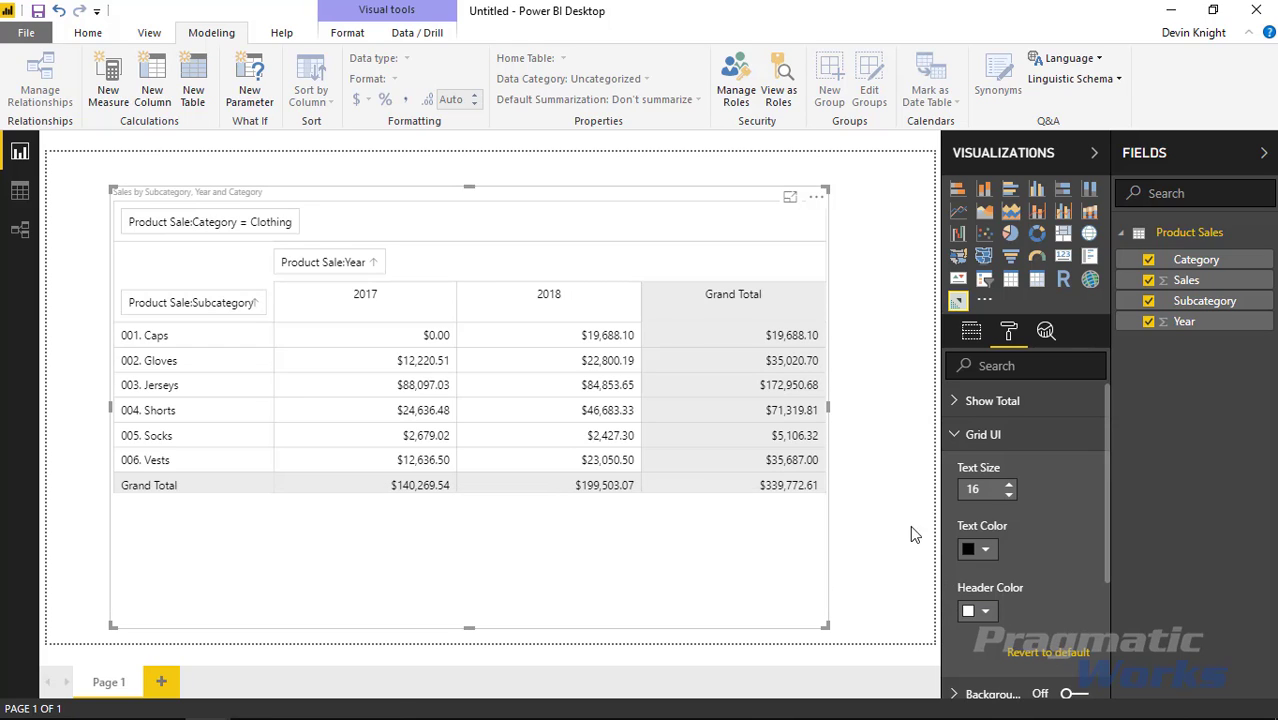
Step: Deselect the Clothing sales matrix by clicking empty report canvas
{"action": "left_click", "coordinate": [884, 447]}
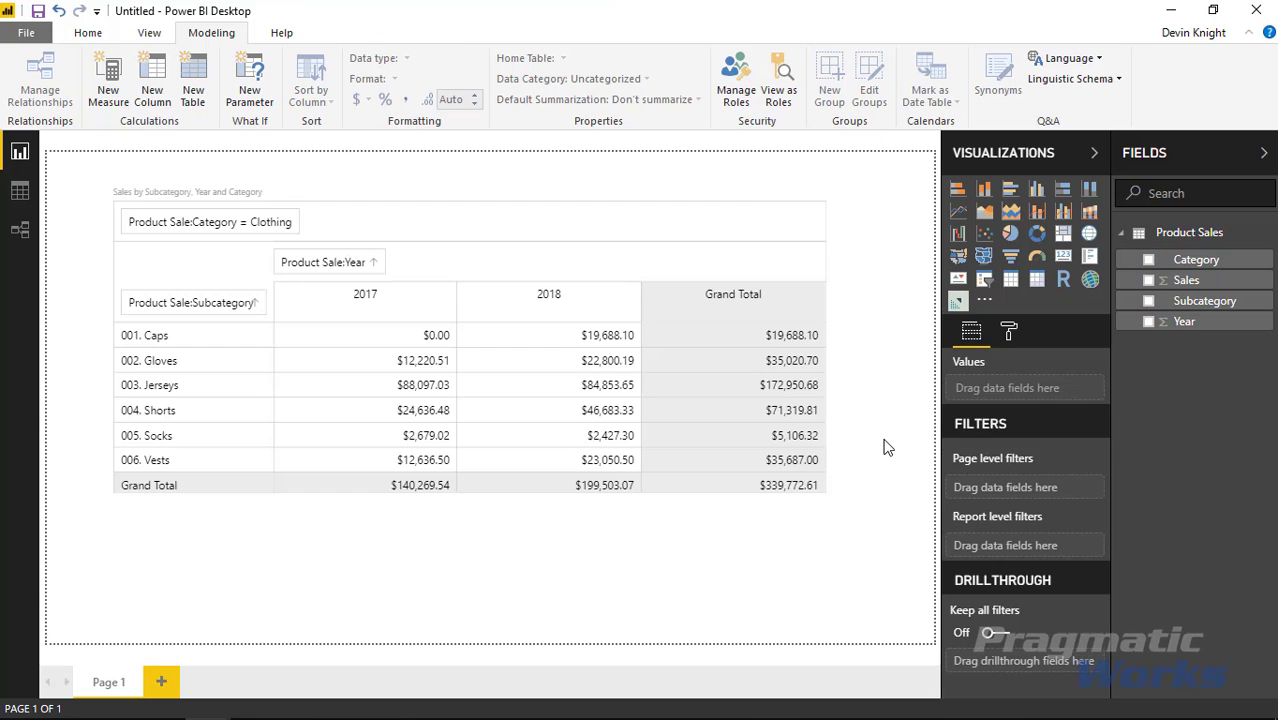